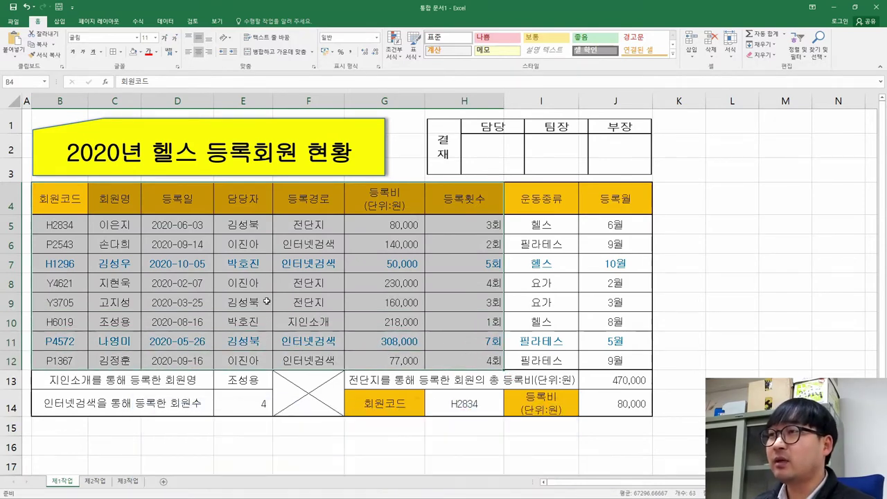
# Copy the member table range B4:H12 on the 제1작업 sheet and open the 제2작업 sheet.
pyautogui.rightClick(236, 226)
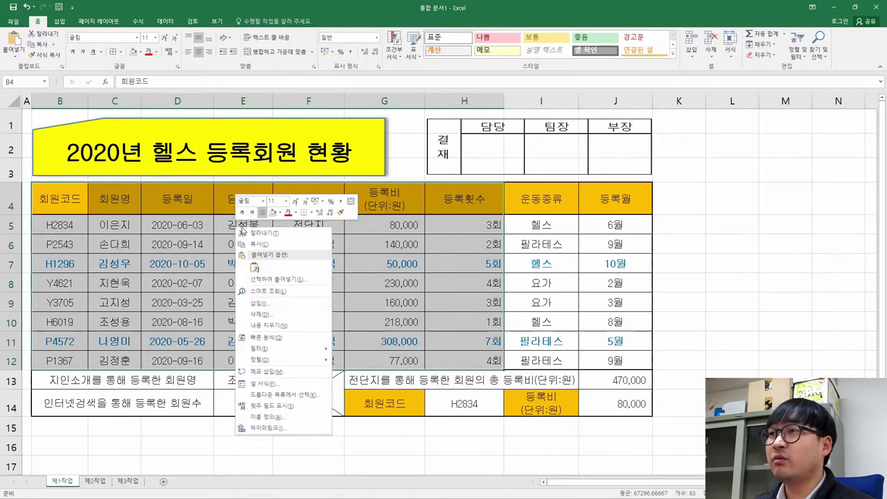
pyautogui.click(257, 246)
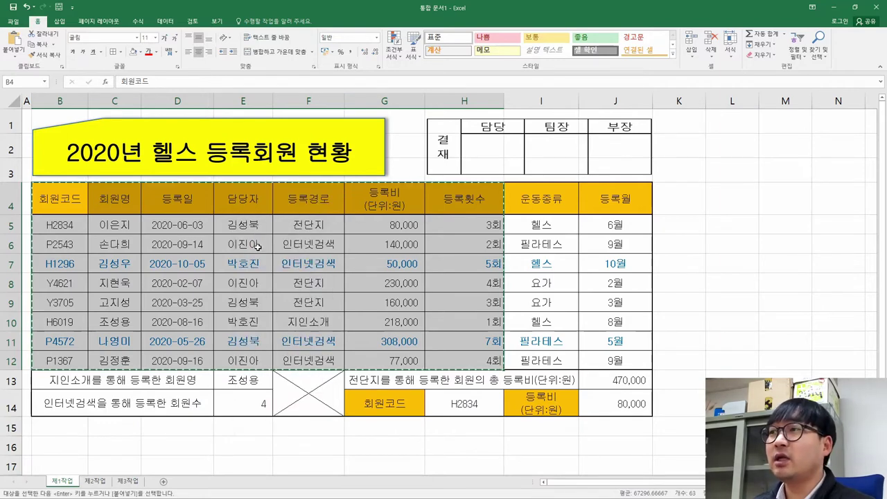
pyautogui.click(88, 482)
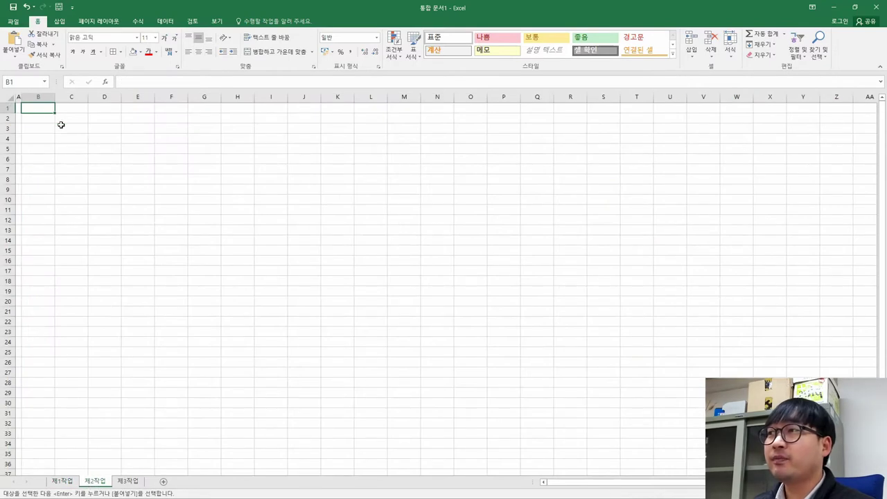
# Check the paste instruction in the GE01-09A.pdf exam sheet, then paste the copied table with all formatting at B2 of 제2작업 in Excel.
pyautogui.click(38, 121)
pyautogui.hotkey('alt', 'Tab')
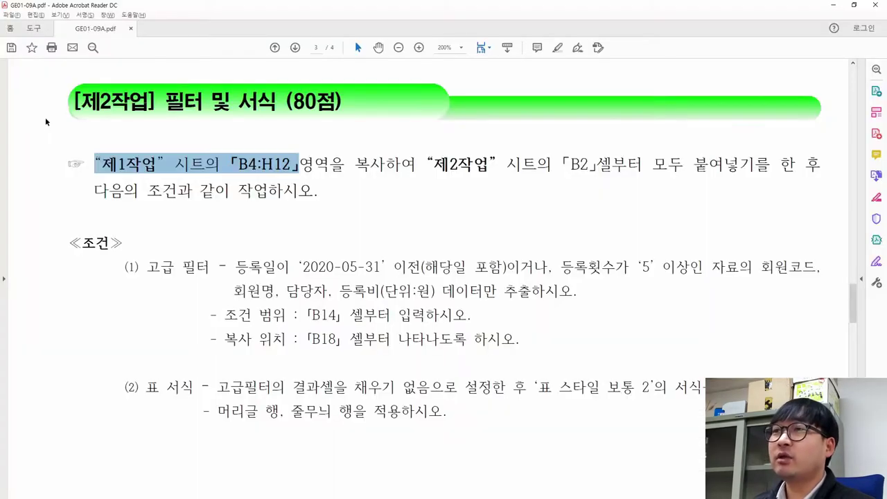
pyautogui.moveTo(507, 165); pyautogui.dragTo(769, 165)
pyautogui.click(613, 175)
pyautogui.moveTo(652, 165); pyautogui.dragTo(769, 166)
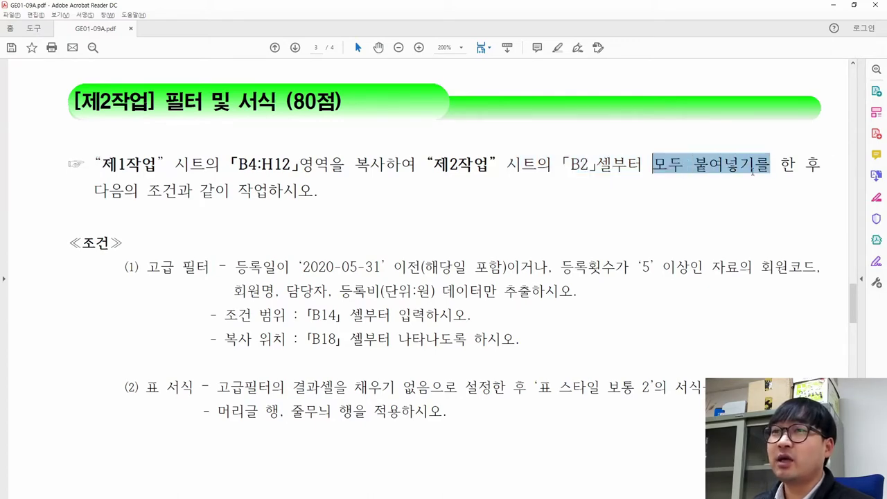
pyautogui.click(669, 168)
pyautogui.hotkey('alt', 'Tab')
pyautogui.rightClick(41, 121)
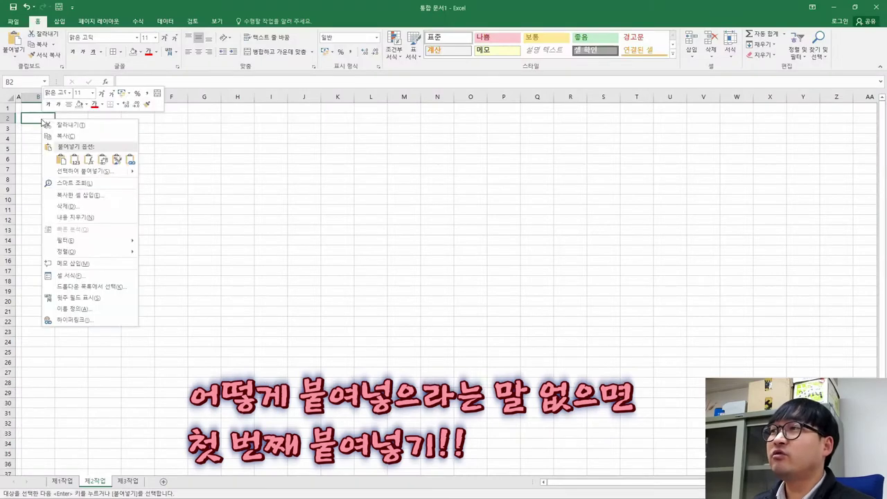
pyautogui.click(61, 160)
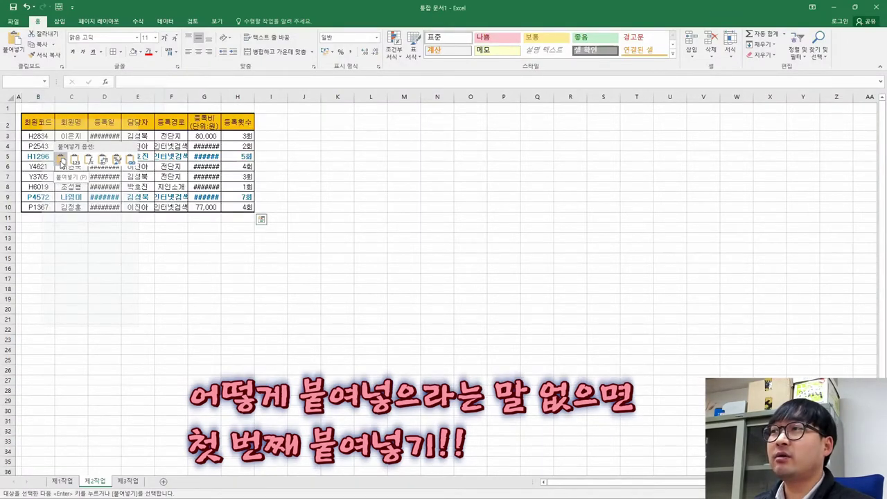
# Auto-fit the widths of the 등록일 column and the 등록비 column in the pasted table.
pyautogui.keyDown('ctrl'); pyautogui.scroll(6, 139, 194); pyautogui.keyUp('ctrl')
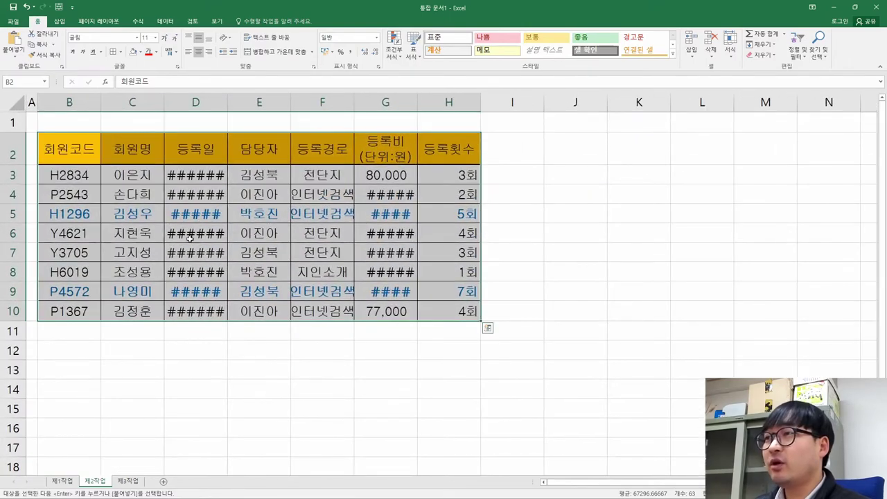
pyautogui.click(142, 232)
pyautogui.click(189, 218)
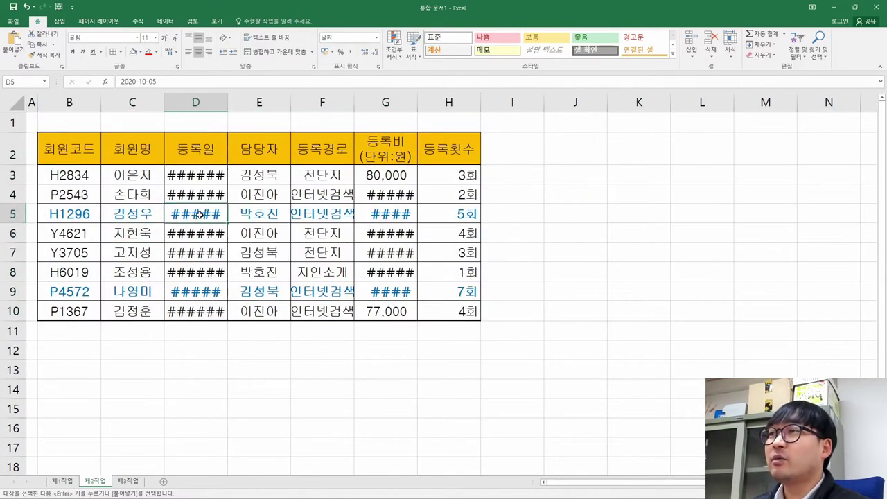
pyautogui.doubleClick(225, 102)
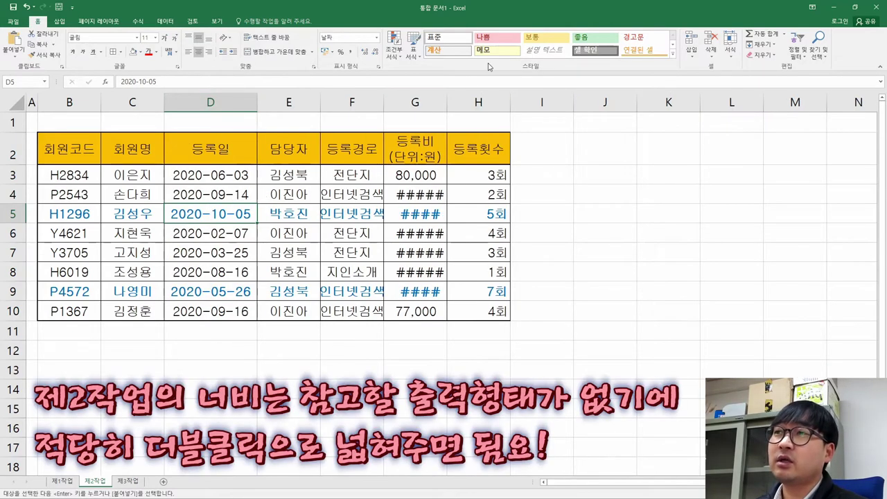
pyautogui.doubleClick(446, 102)
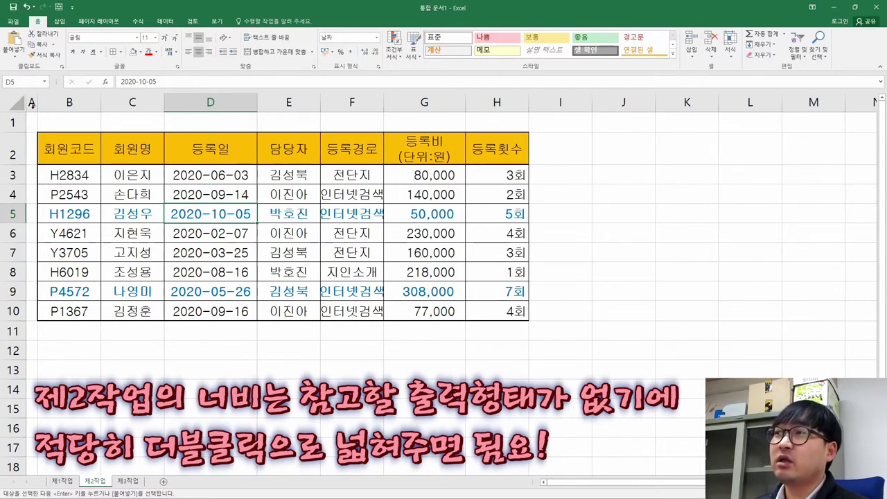
# Auto-fit the width of every column on the 제2작업 sheet to its contents.
pyautogui.click(17, 103)
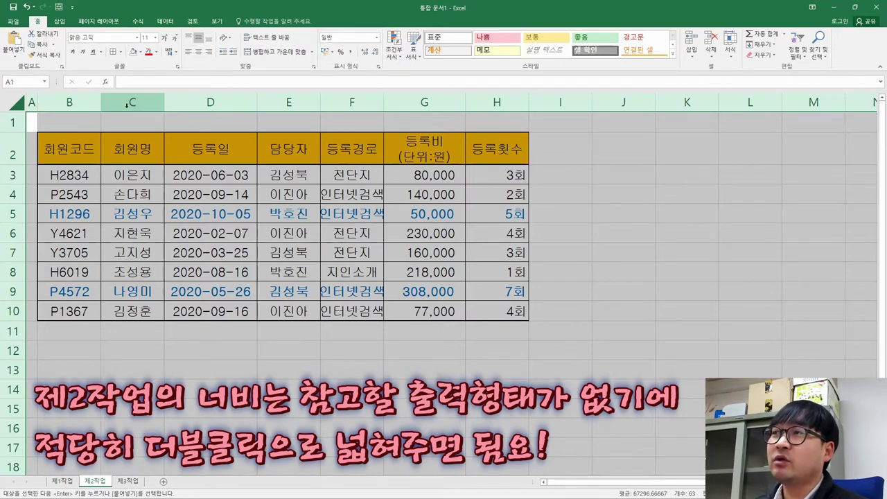
pyautogui.doubleClick(162, 104)
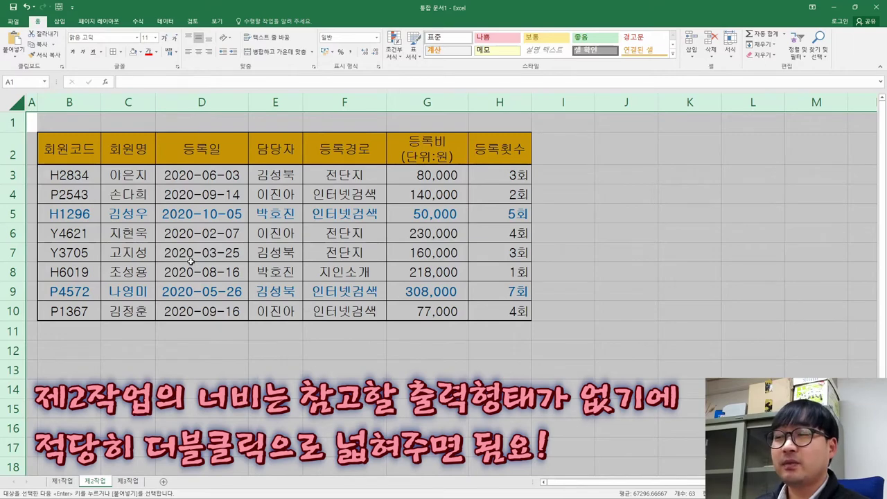
pyautogui.click(272, 254)
# Switch to the exam PDF and read the advanced filter task: its conditions, the fields to extract and the criteria range location.
pyautogui.hotkey('alt', 'Tab')
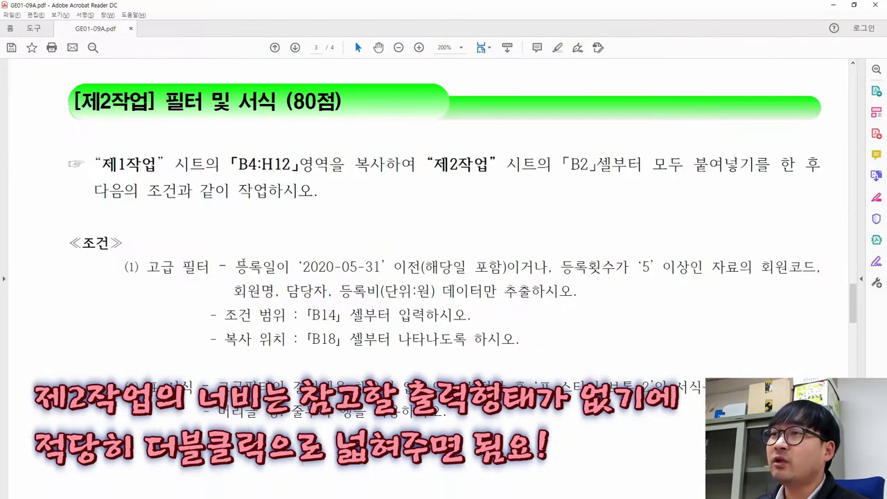
pyautogui.scroll(-4, 447, 292)
pyautogui.scroll(3, 447, 291)
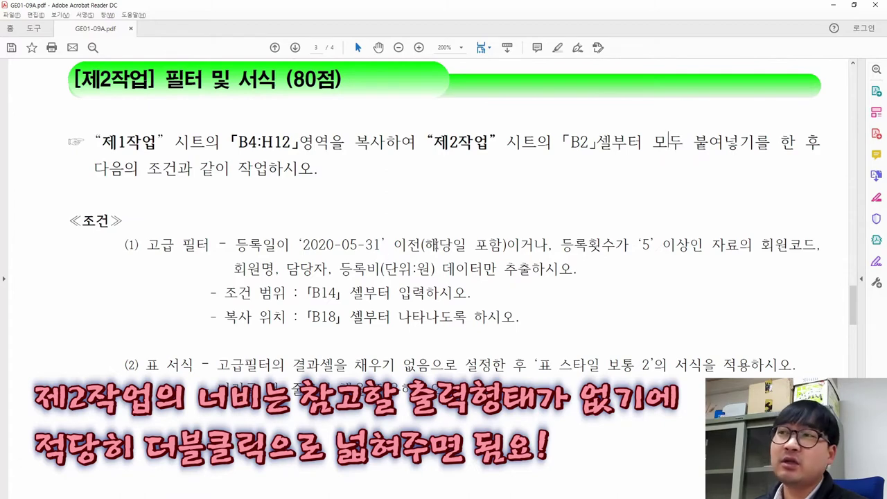
pyautogui.hotkey('alt', 'Tab')
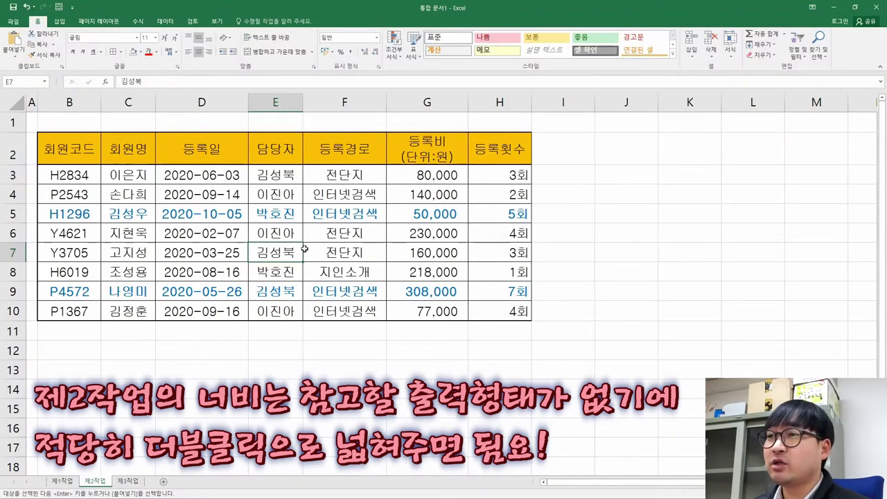
pyautogui.hotkey('alt', 'Tab')
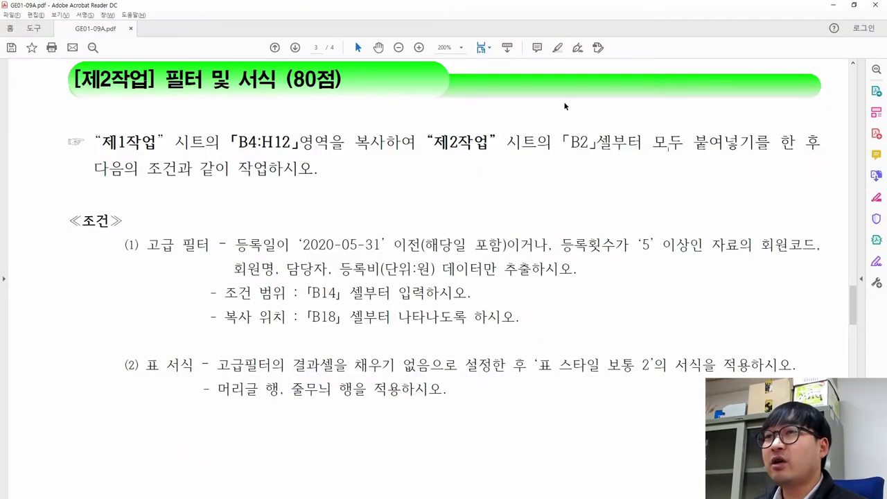
pyautogui.moveTo(119, 174); pyautogui.dragTo(315, 170)
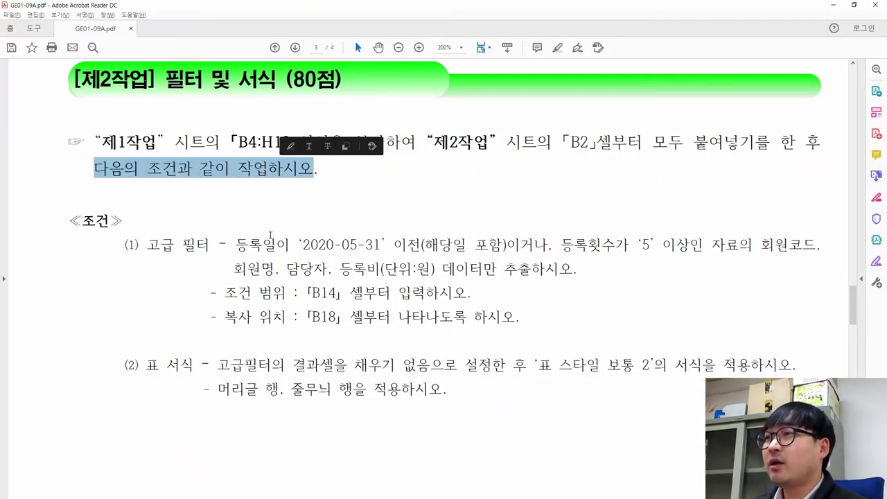
pyautogui.moveTo(150, 246); pyautogui.dragTo(210, 245)
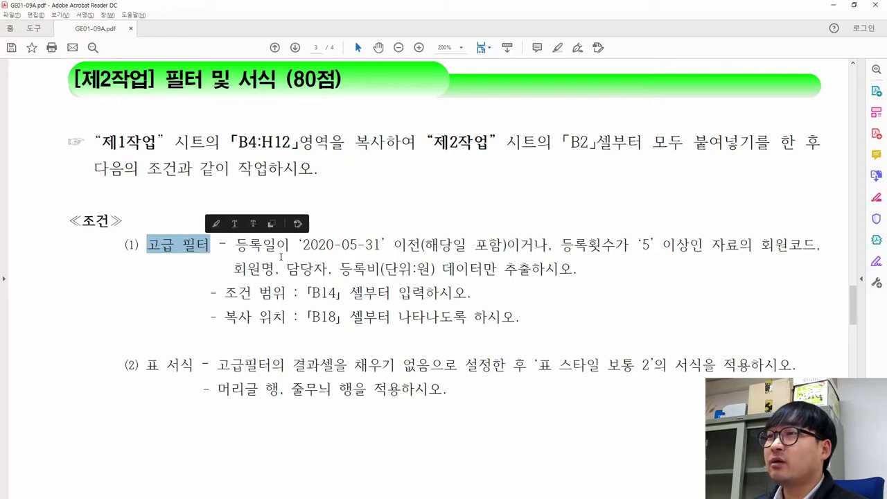
pyautogui.moveTo(235, 245); pyautogui.dragTo(268, 245)
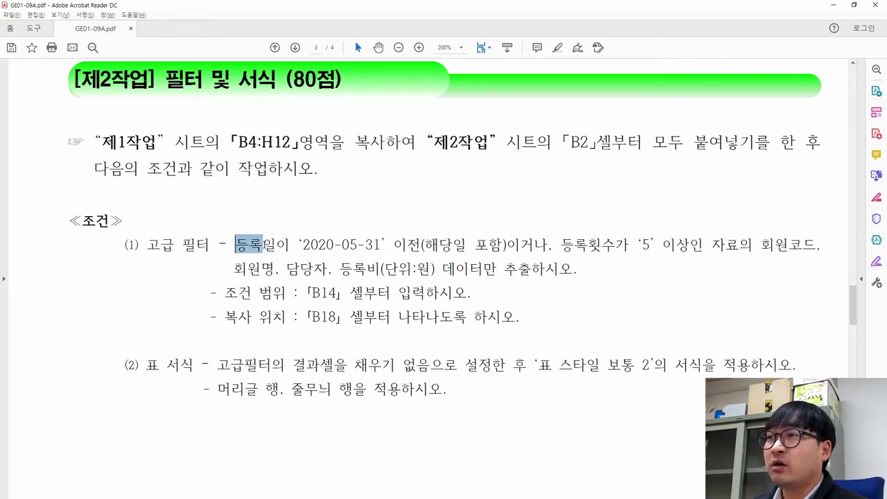
pyautogui.moveTo(181, 244); pyautogui.dragTo(210, 246)
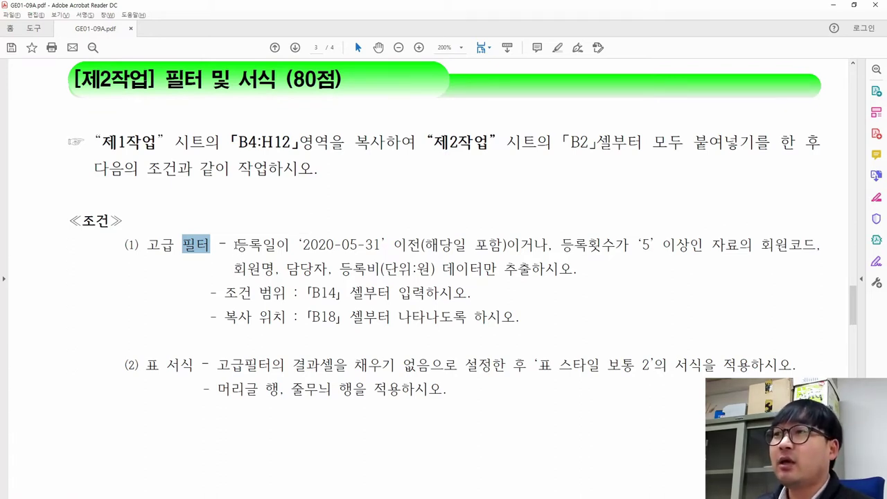
pyautogui.moveTo(236, 244); pyautogui.dragTo(781, 258)
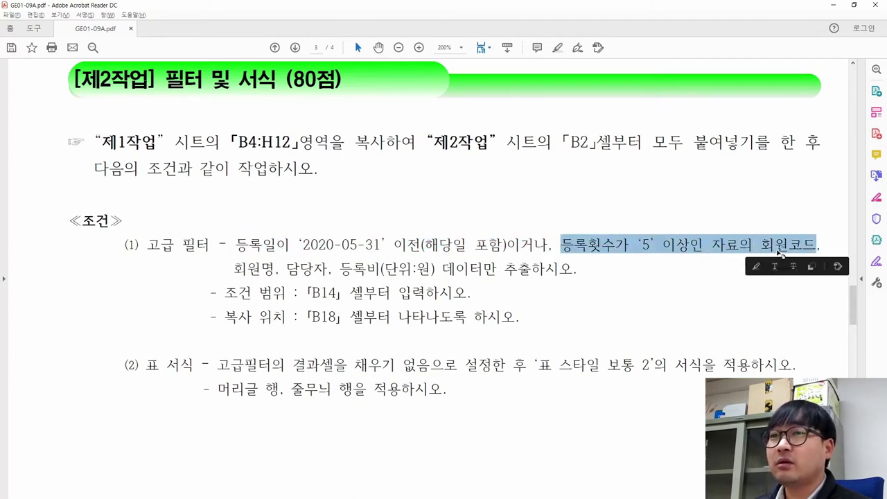
pyautogui.click(773, 246)
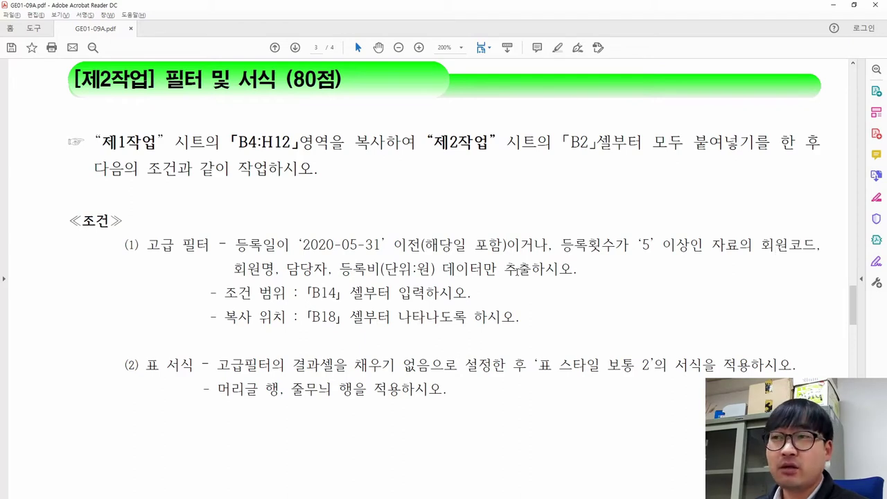
pyautogui.moveTo(506, 269); pyautogui.dragTo(531, 269)
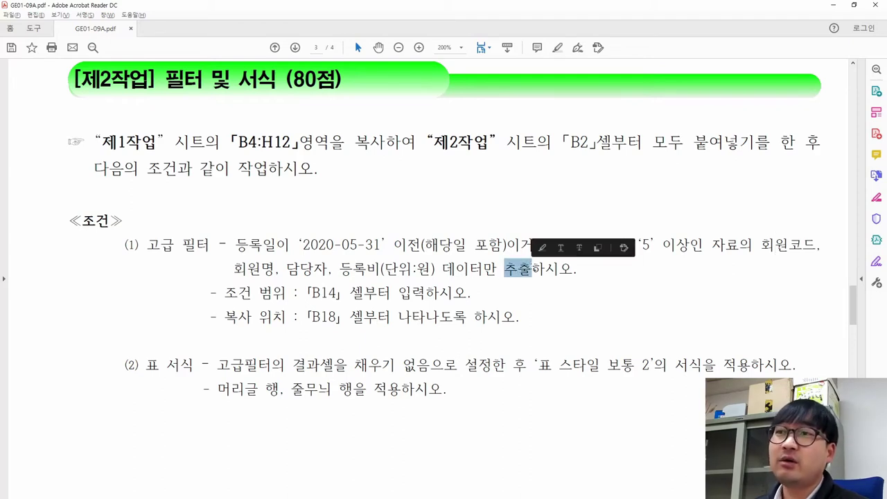
pyautogui.click(320, 252)
pyautogui.moveTo(234, 294); pyautogui.dragTo(329, 293)
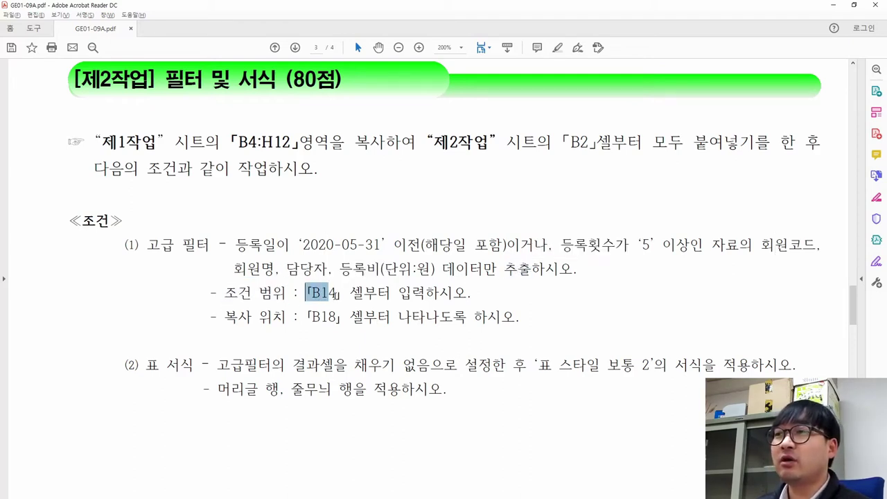
# Examine how the 등록일 and 등록횟수 conditions are joined by the wording 이거나 in the exam PDF.
pyautogui.moveTo(235, 244); pyautogui.dragTo(709, 255)
pyautogui.click(327, 261)
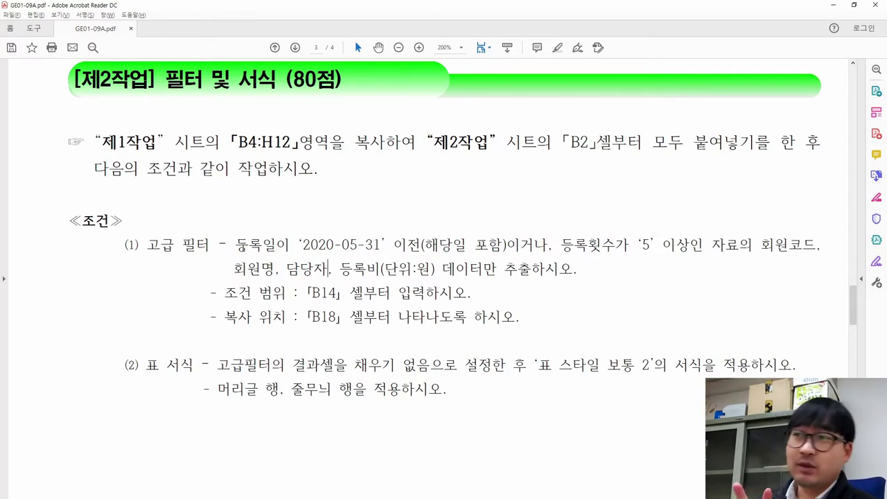
pyautogui.moveTo(236, 244); pyautogui.dragTo(384, 244)
pyautogui.moveTo(506, 245); pyautogui.dragTo(703, 244)
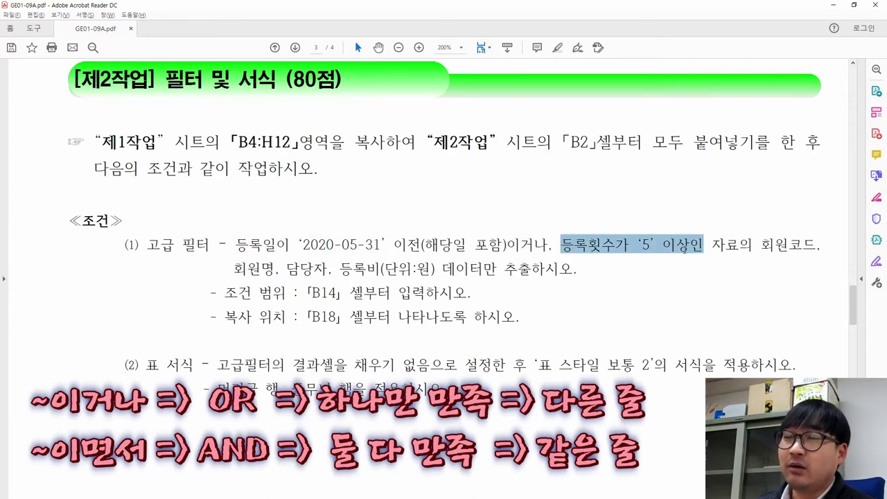
pyautogui.moveTo(508, 245); pyautogui.dragTo(627, 250)
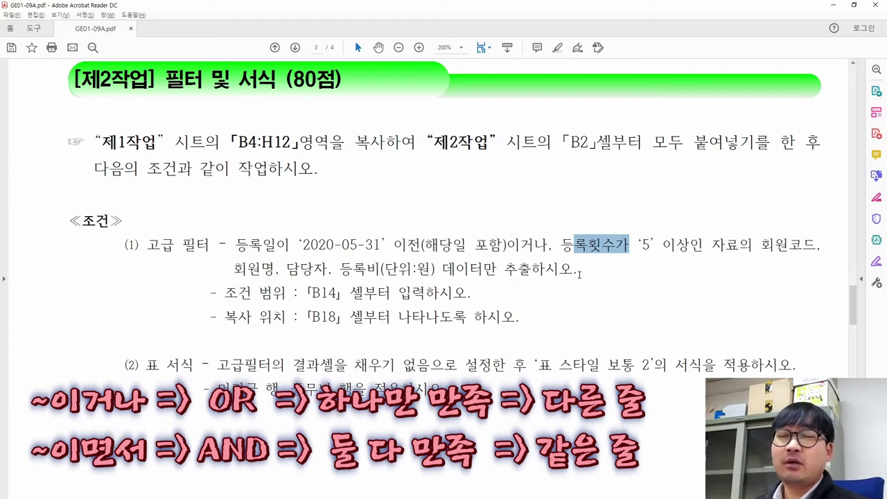
pyautogui.moveTo(508, 244); pyautogui.dragTo(548, 245)
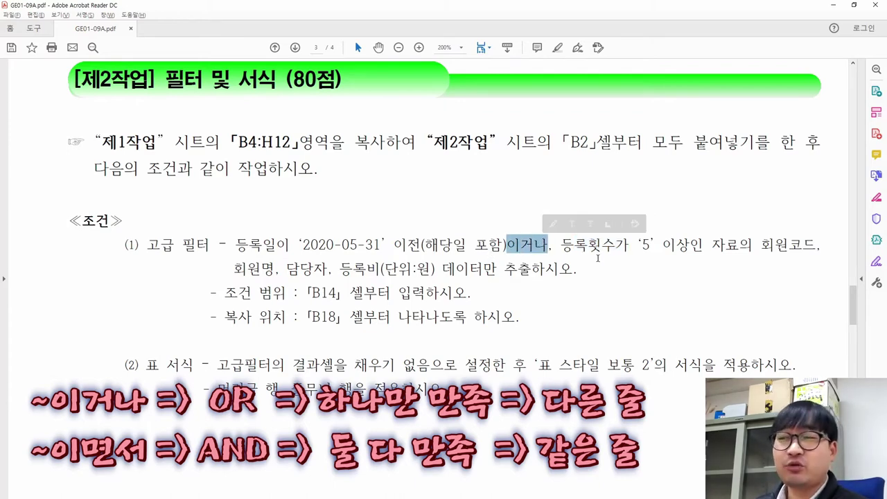
pyautogui.moveTo(507, 244); pyautogui.dragTo(616, 244)
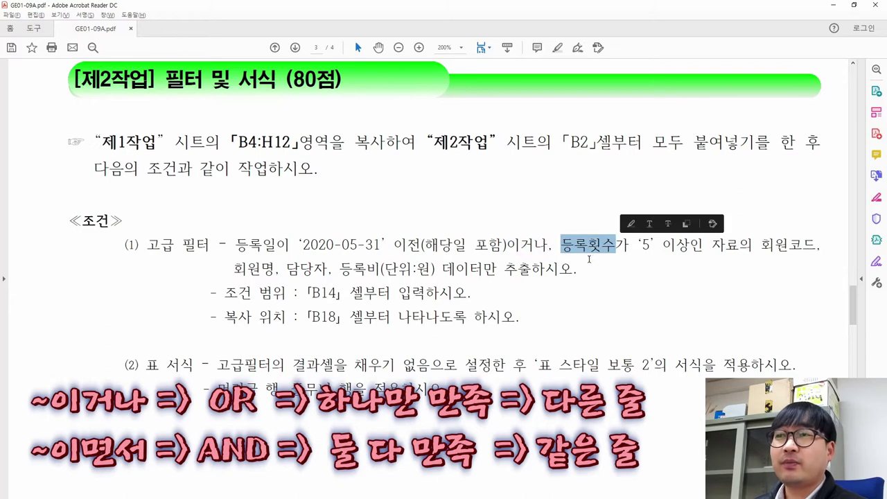
pyautogui.moveTo(508, 244); pyautogui.dragTo(600, 246)
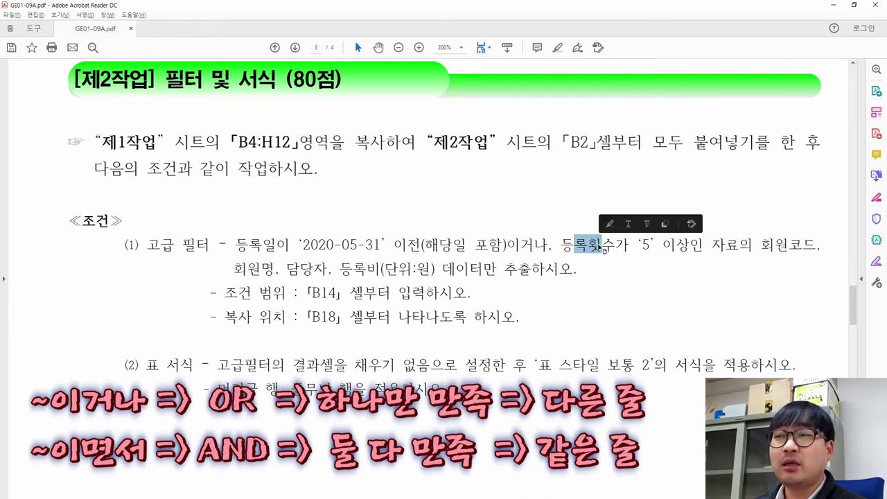
pyautogui.click(510, 248)
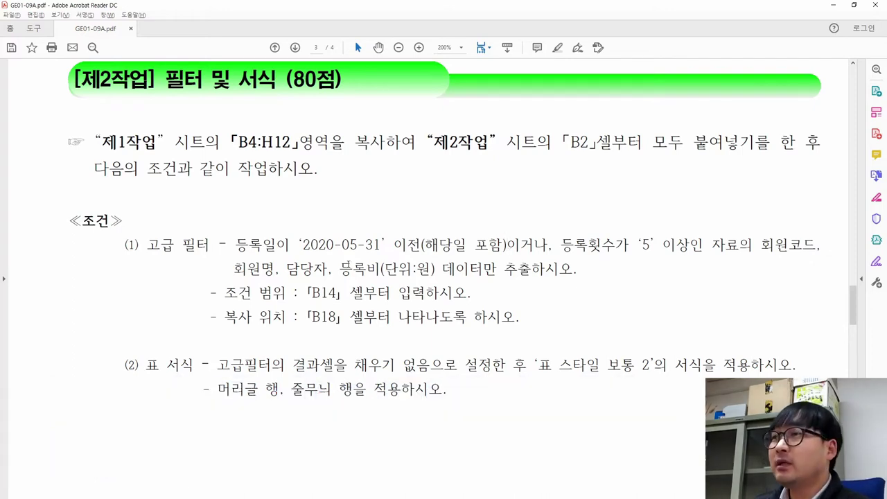
# Check the 등록일 condition and the criteria range's start cell in the exam PDF and switch back to Excel.
pyautogui.moveTo(235, 244); pyautogui.dragTo(381, 246)
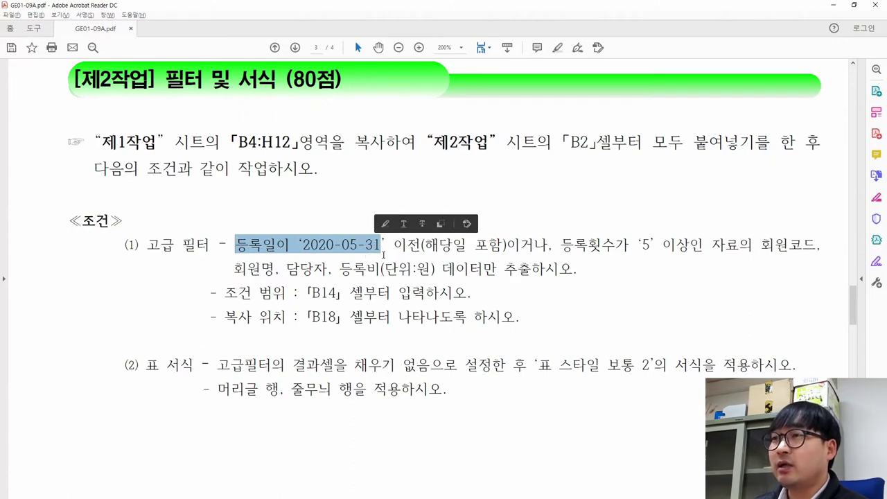
pyautogui.click(275, 268)
pyautogui.moveTo(236, 245); pyautogui.dragTo(276, 245)
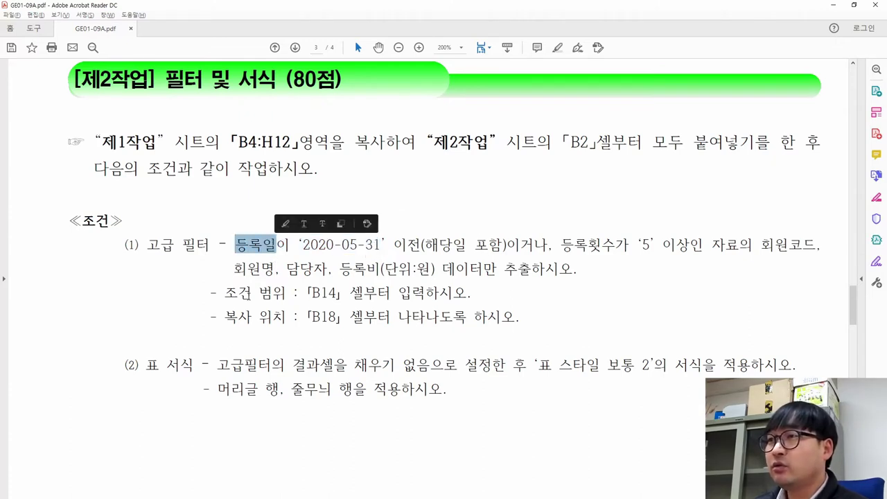
pyautogui.doubleClick(322, 292)
pyautogui.hotkey('alt', 'Tab')
pyautogui.click(63, 394)
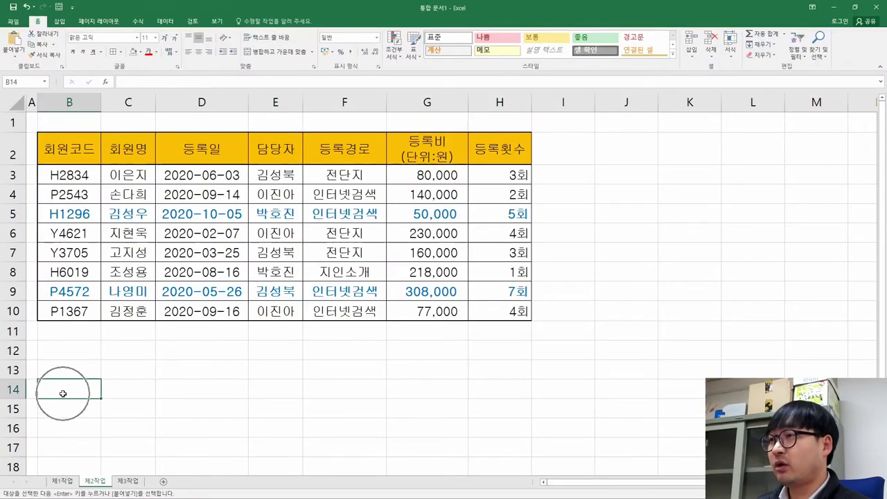
pyautogui.write('emdfhre일')
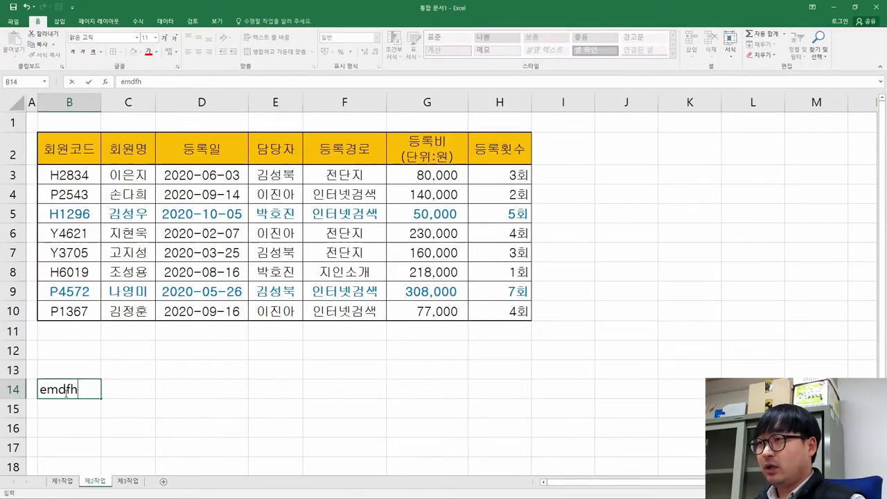
pyautogui.press('Return')
pyautogui.click(64, 391)
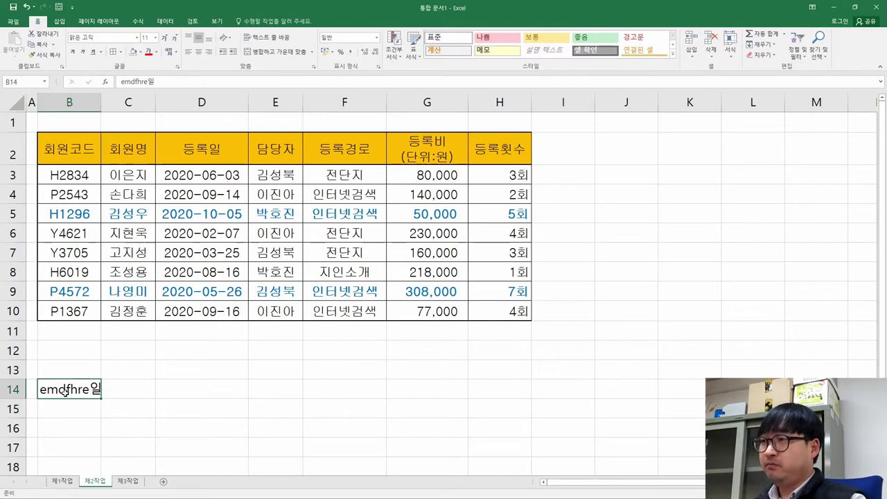
pyautogui.write('등록일')
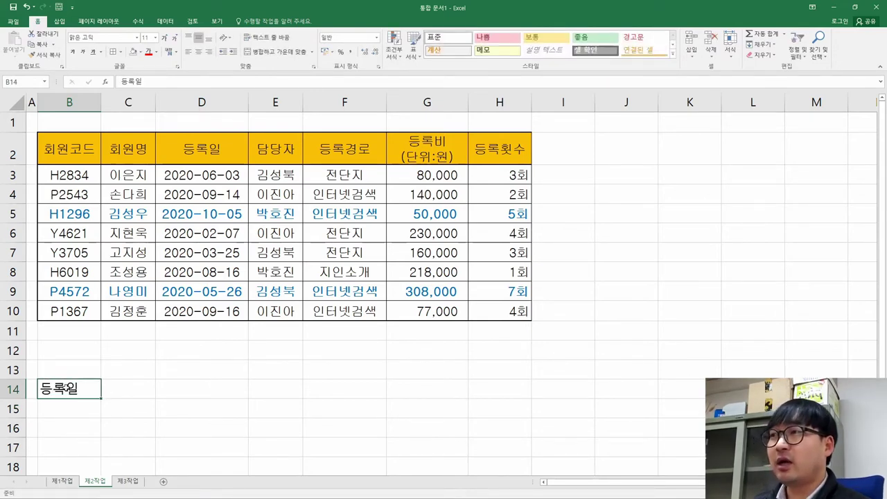
pyautogui.press('Delete')
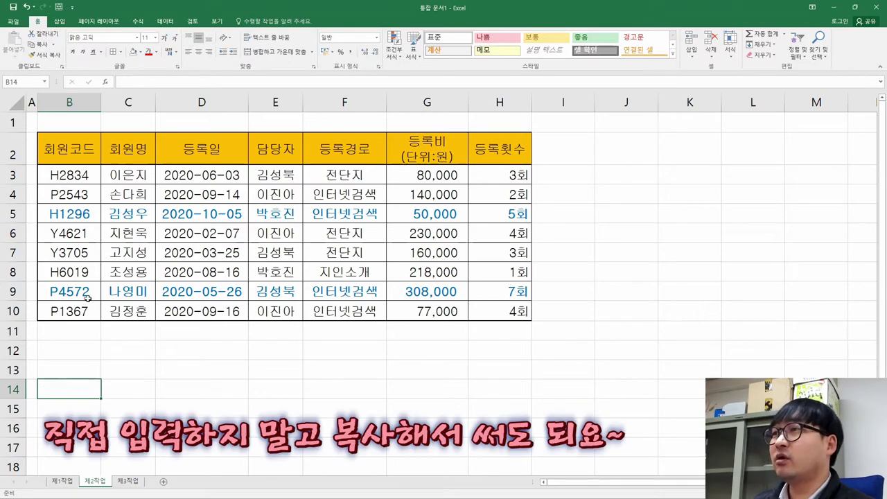
# Copy the 등록일 header from the member table into cell B14 as the first criteria heading.
pyautogui.click(199, 152)
pyautogui.hotkey('ctrl', 'c')
pyautogui.click(61, 392)
pyautogui.hotkey('ctrl', 'v')
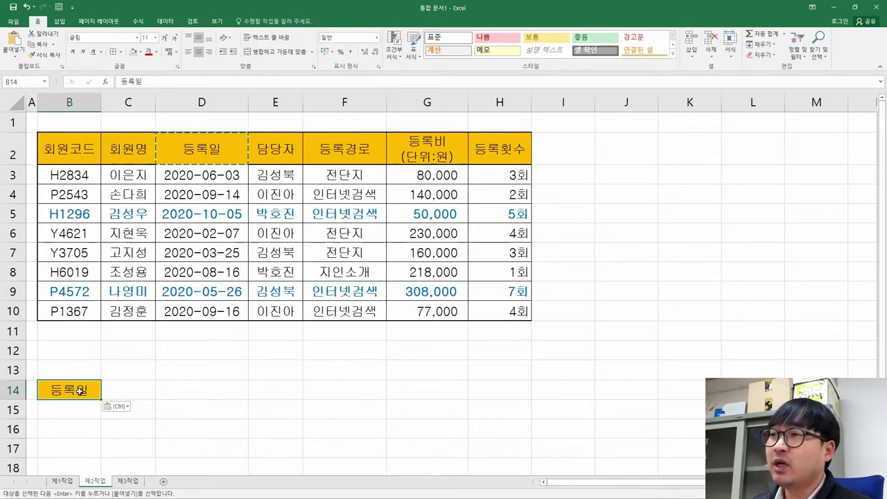
# Check the date condition in the exam PDF and enter <=2020-05-31 in cell B15 under 등록일.
pyautogui.hotkey('alt', 'Tab')
pyautogui.moveTo(299, 244); pyautogui.dragTo(382, 245)
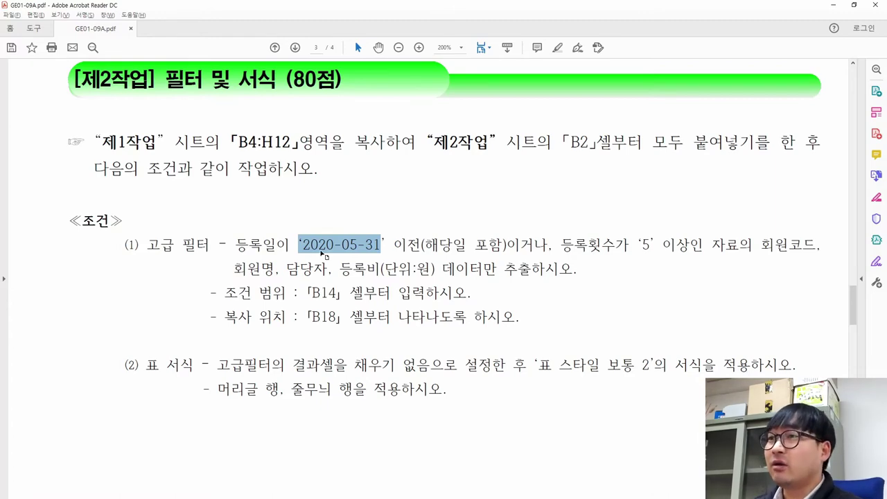
pyautogui.moveTo(426, 246); pyautogui.dragTo(507, 247)
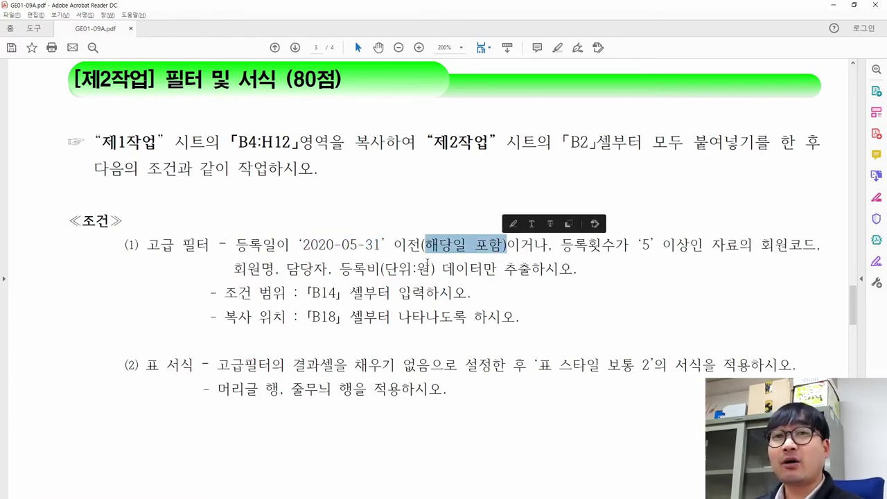
pyautogui.hotkey('alt', 'Tab')
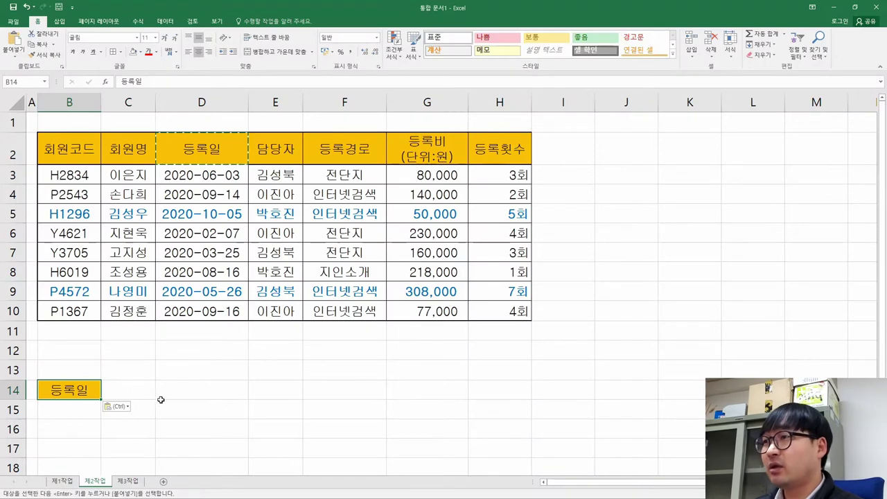
pyautogui.click(63, 411)
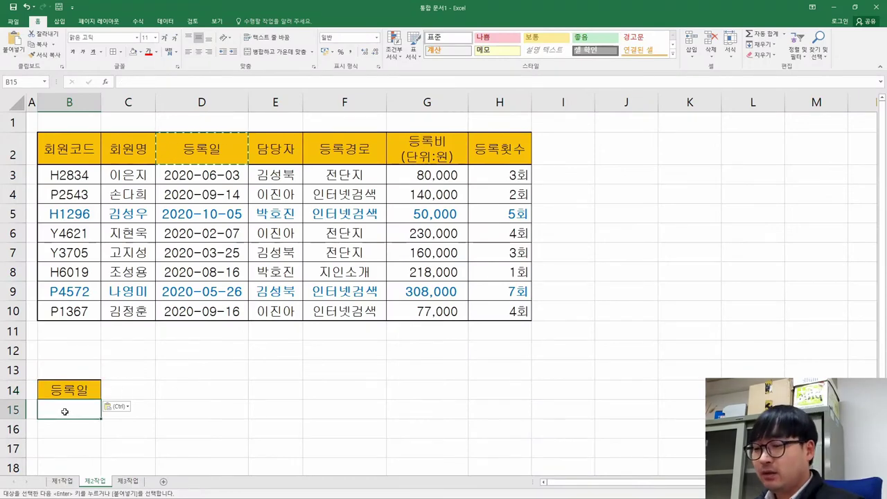
pyautogui.write('<=2020-056')
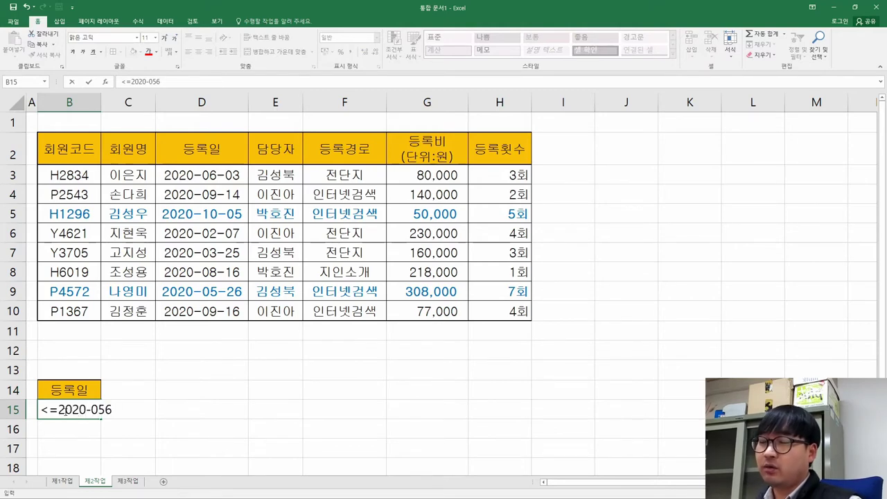
pyautogui.press('BackSpace')
pyautogui.hotkey('alt', 'Tab')
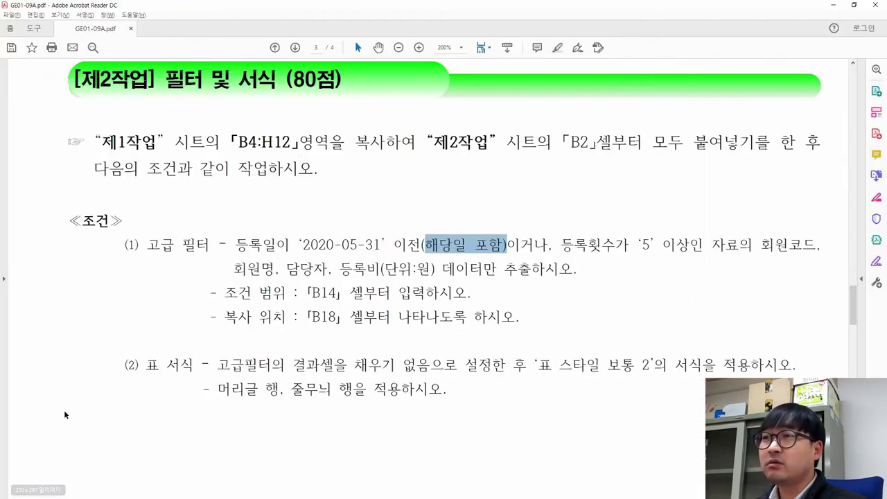
pyautogui.hotkey('alt', 'Tab')
pyautogui.write('31')
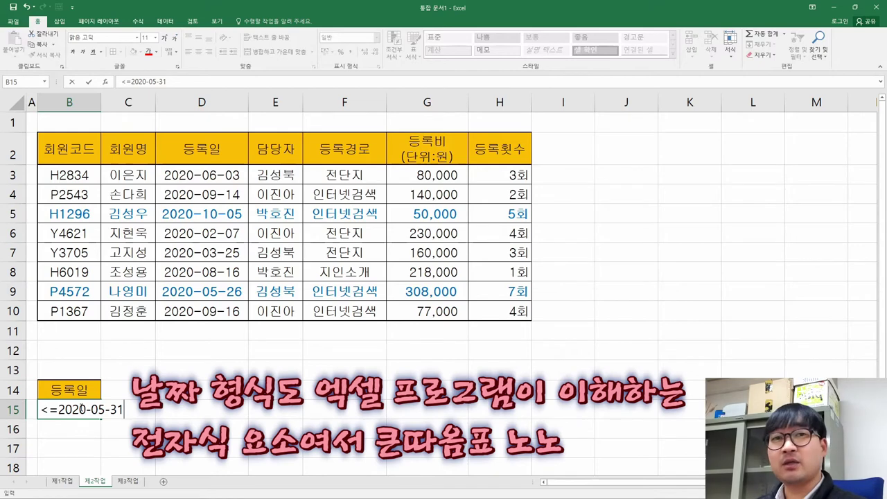
pyautogui.press('Return')
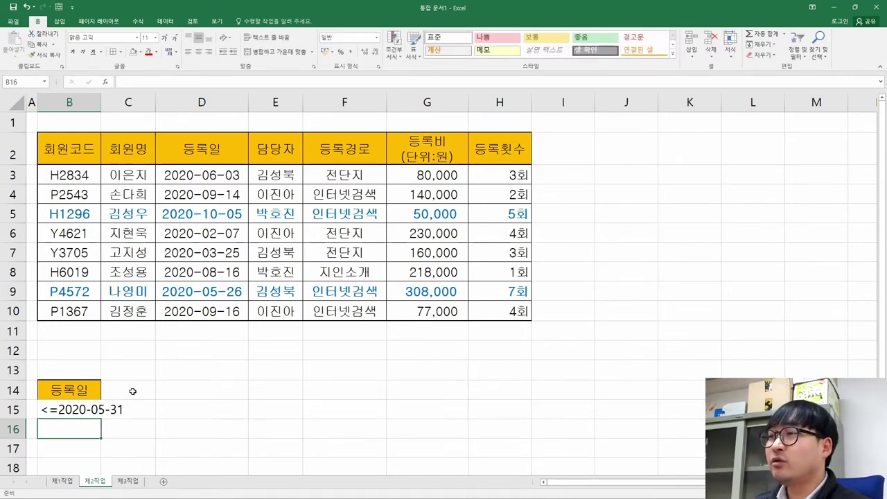
# Check the 등록횟수 condition in the exam PDF and copy the table's 등록횟수 header into cell C14.
pyautogui.hotkey('alt', 'Tab')
pyautogui.moveTo(561, 243); pyautogui.dragTo(702, 246)
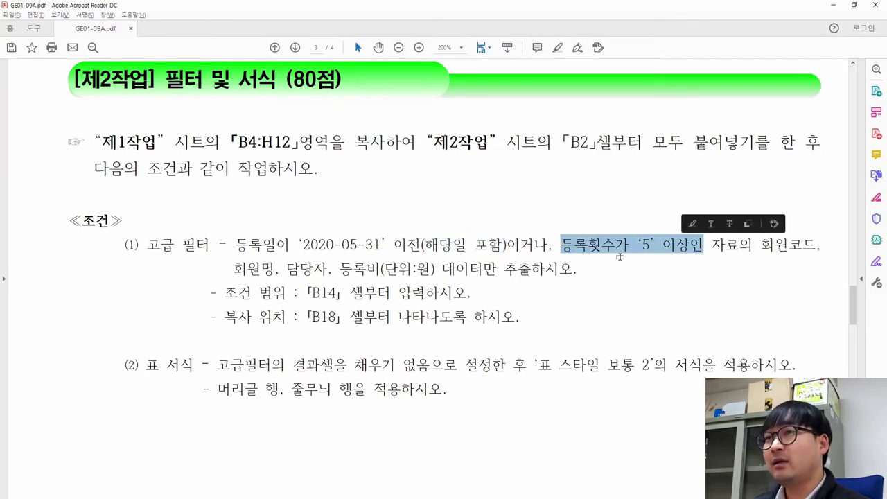
pyautogui.hotkey('alt', 'Tab')
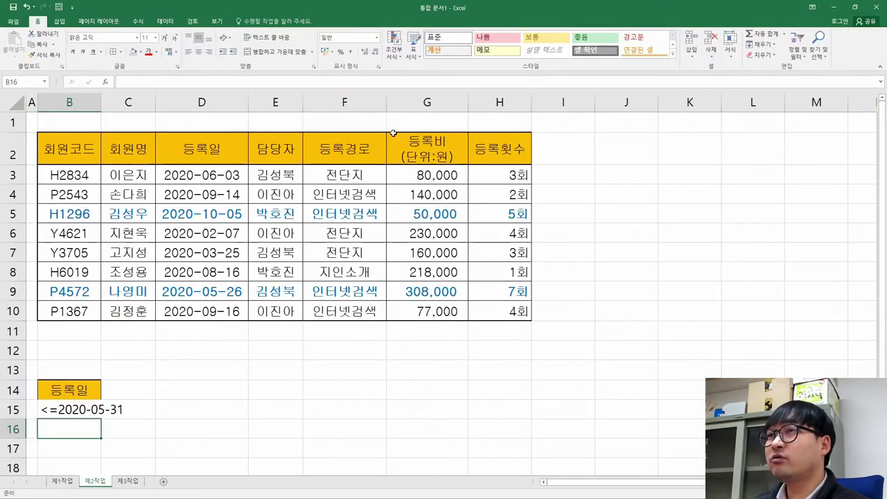
pyautogui.click(513, 151)
pyautogui.hotkey('ctrl', 'c')
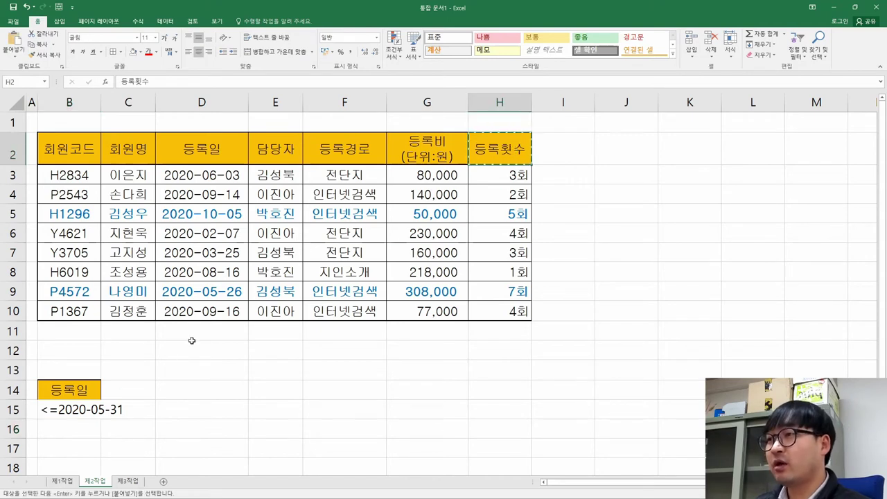
pyautogui.click(140, 387)
pyautogui.hotkey('ctrl', 'v')
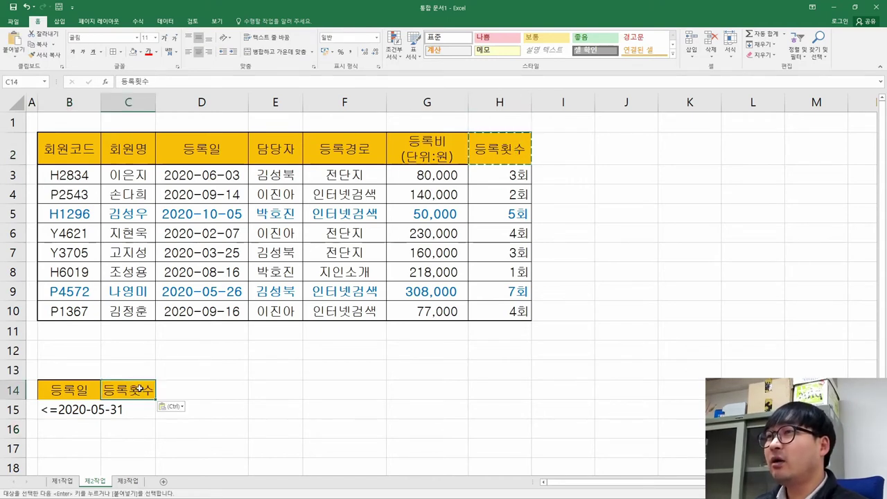
# Compare the criteria cells B15 and C15 in Excel with the wording 이거나 in the exam PDF to determine row placement.
pyautogui.click(128, 411)
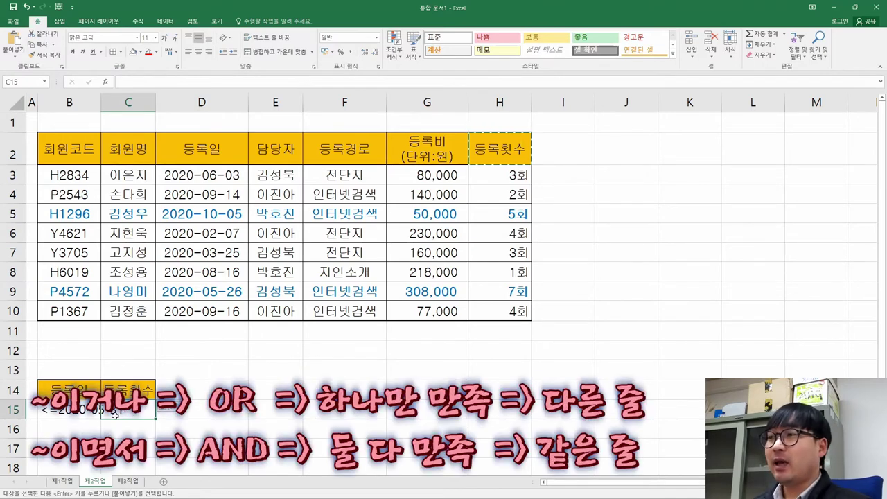
pyautogui.moveTo(62, 410); pyautogui.dragTo(104, 410)
pyautogui.click(68, 410)
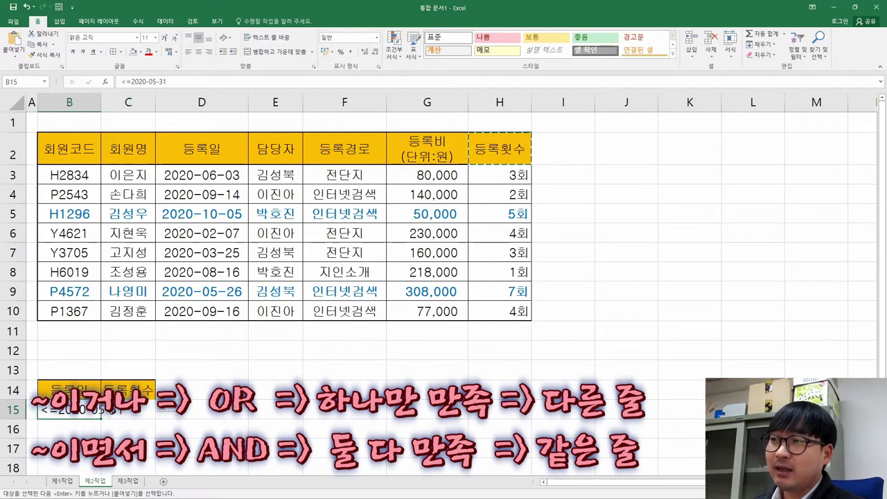
pyautogui.click(104, 411)
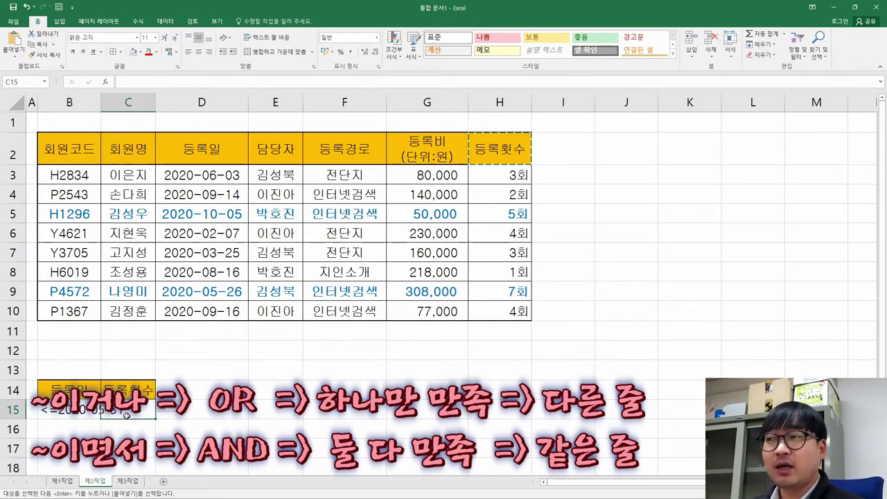
pyautogui.click(56, 410)
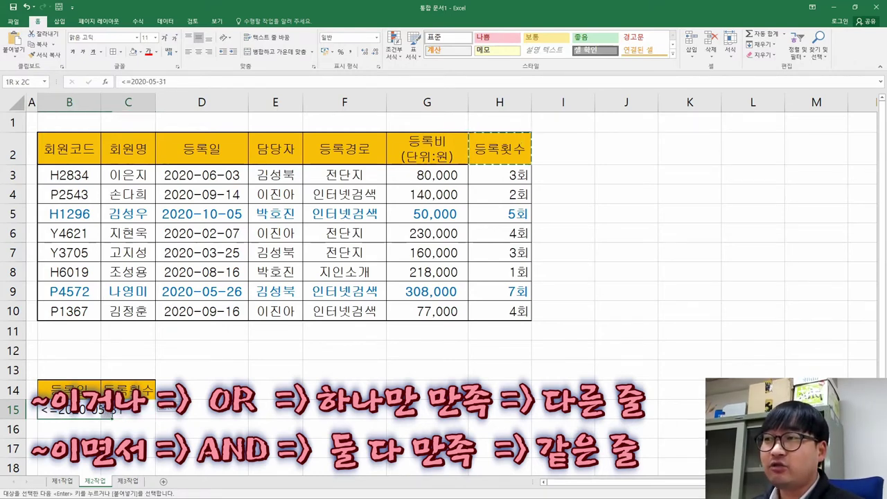
pyautogui.click(116, 412)
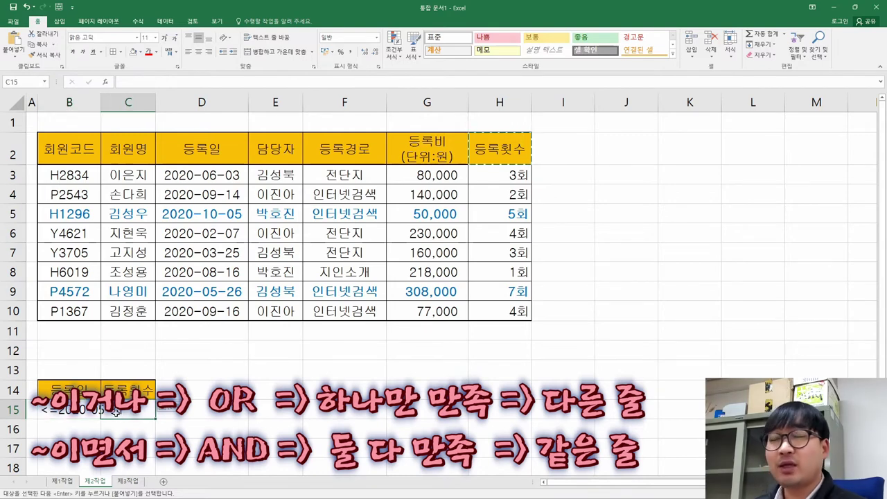
pyautogui.hotkey('alt', 'Tab')
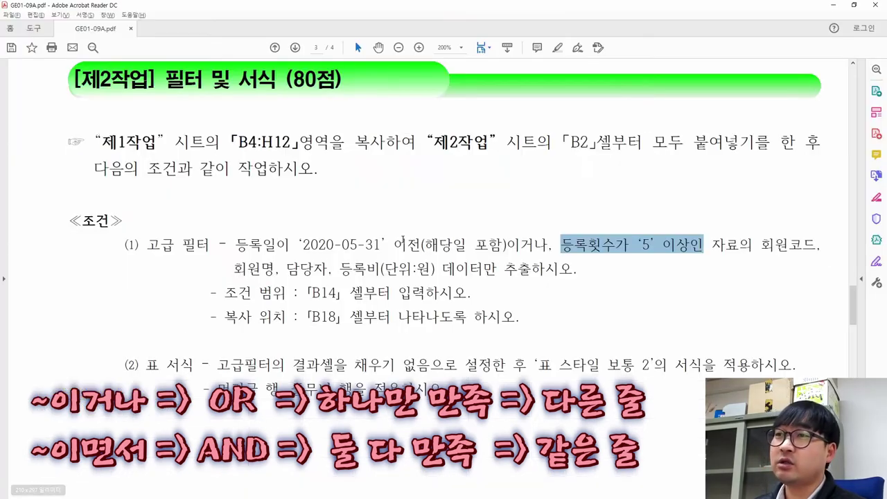
pyautogui.moveTo(507, 245); pyautogui.dragTo(545, 251)
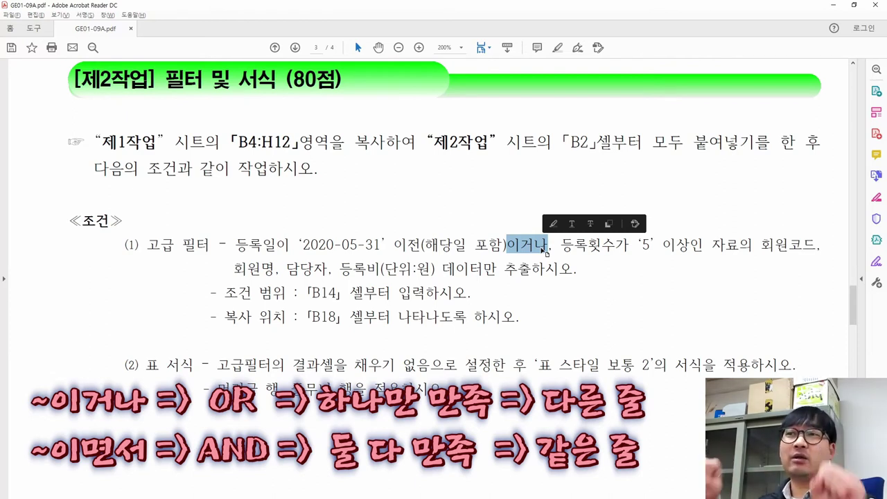
pyautogui.click(516, 251)
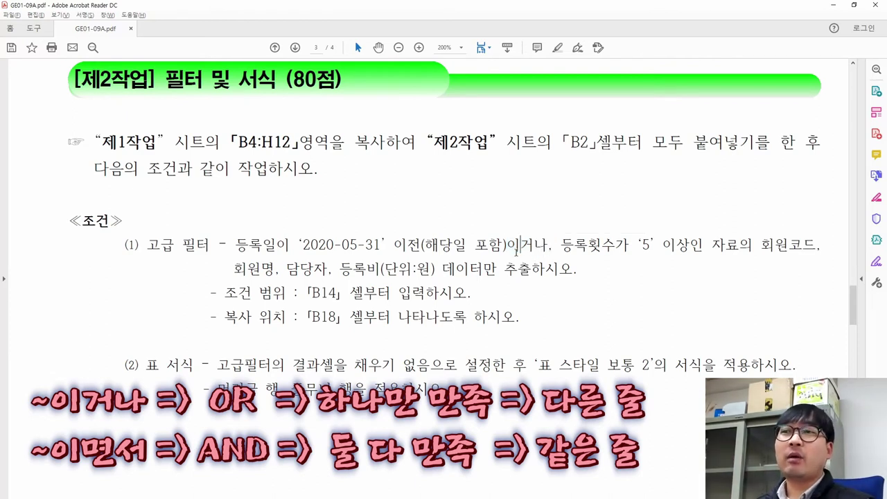
pyautogui.moveTo(510, 245); pyautogui.dragTo(548, 246)
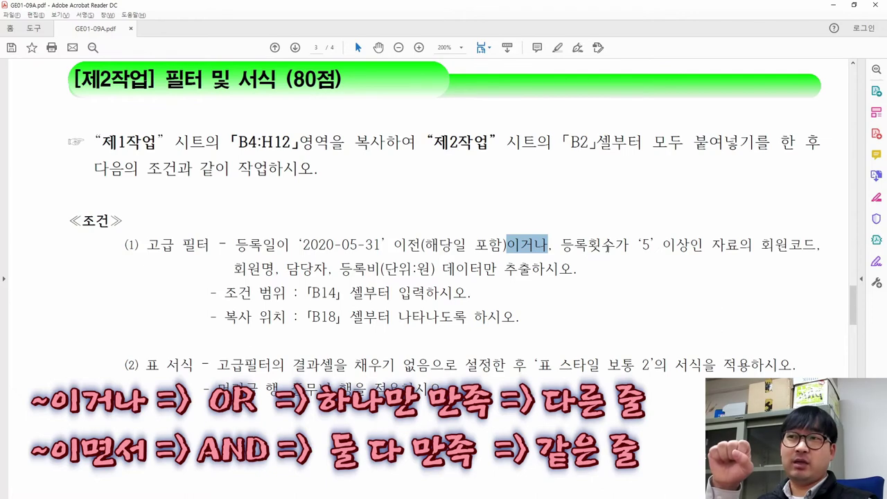
# Switch back to Excel and enter >=5 in cell C16 under 등록횟수, one row below the date condition.
pyautogui.hotkey('alt', 'Tab')
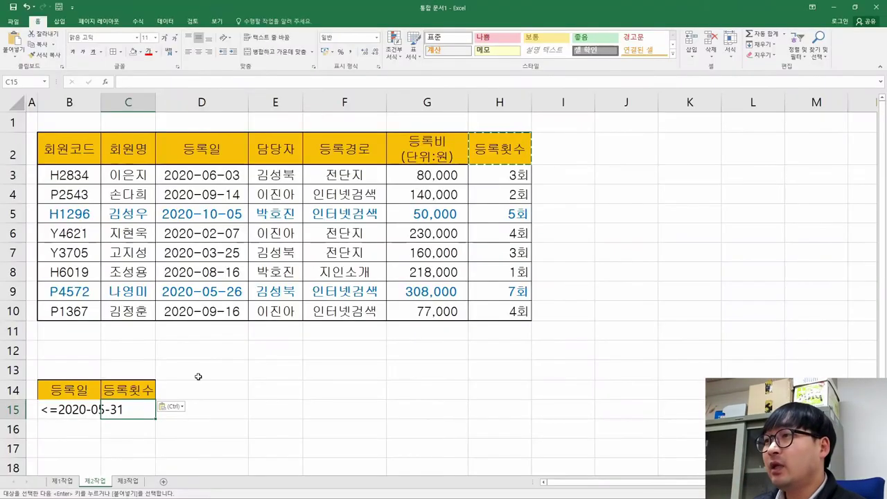
pyautogui.click(125, 433)
pyautogui.press('ctrl')
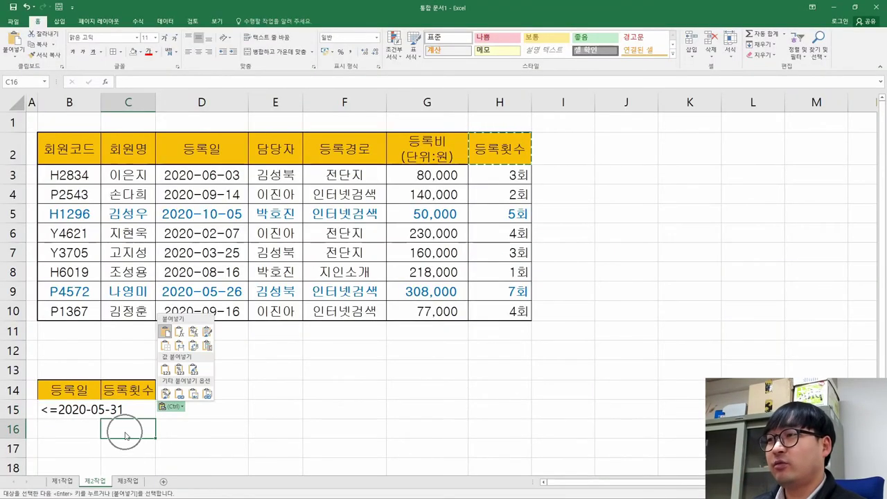
pyautogui.press('Escape')
pyautogui.hotkey('alt', 'Tab')
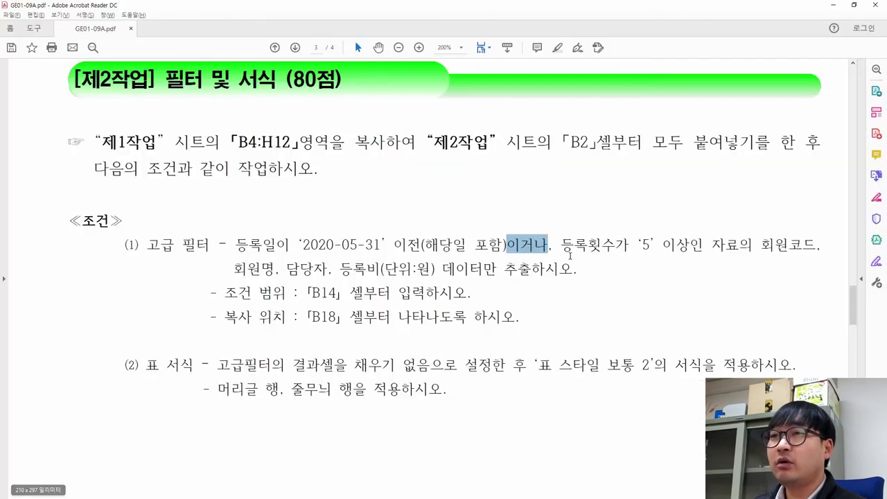
pyautogui.hotkey('alt', 'Tab')
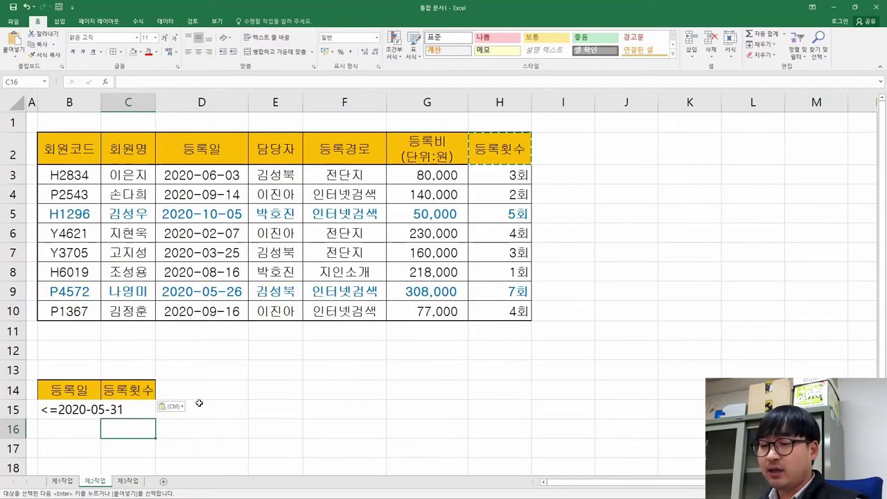
pyautogui.write('>=5')
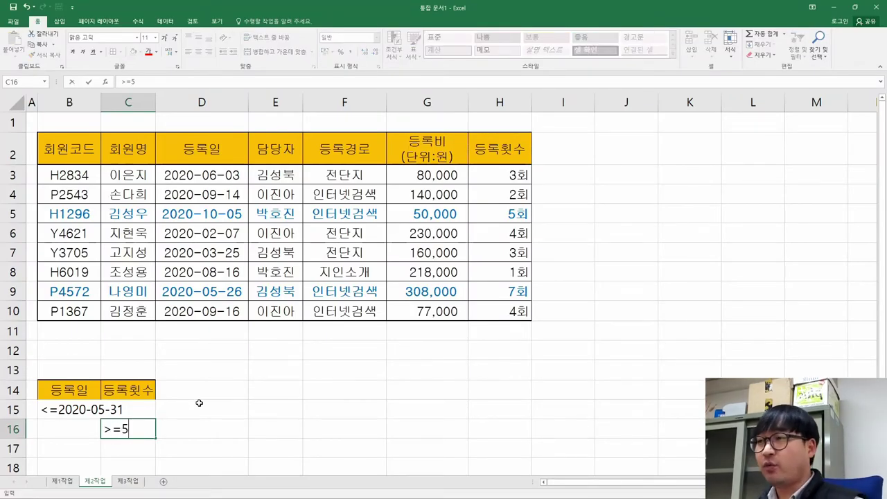
pyautogui.press('Return')
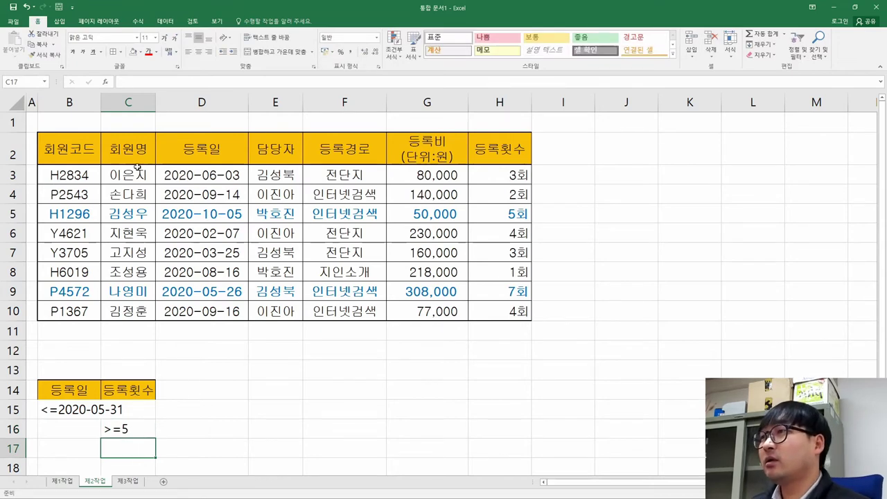
# Widen column B so the date criterion fits and review the criteria placed in B14:C16.
pyautogui.moveTo(101, 102); pyautogui.dragTo(137, 102)
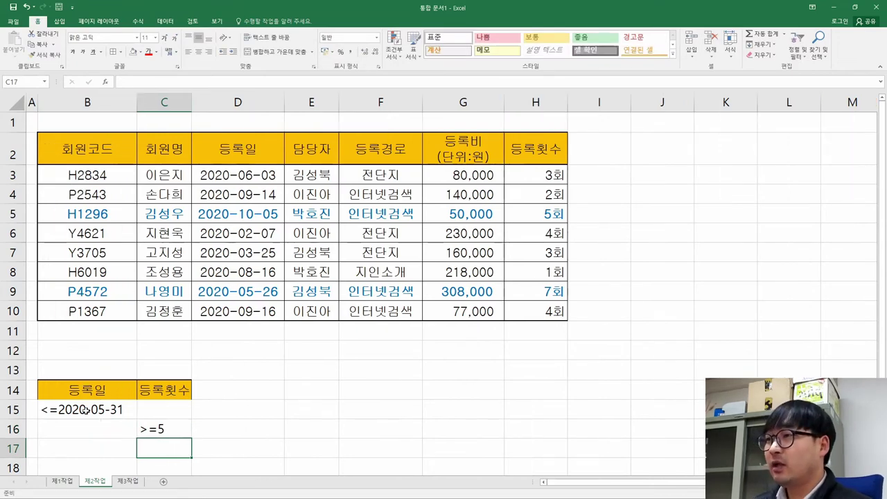
pyautogui.moveTo(99, 390); pyautogui.dragTo(99, 409)
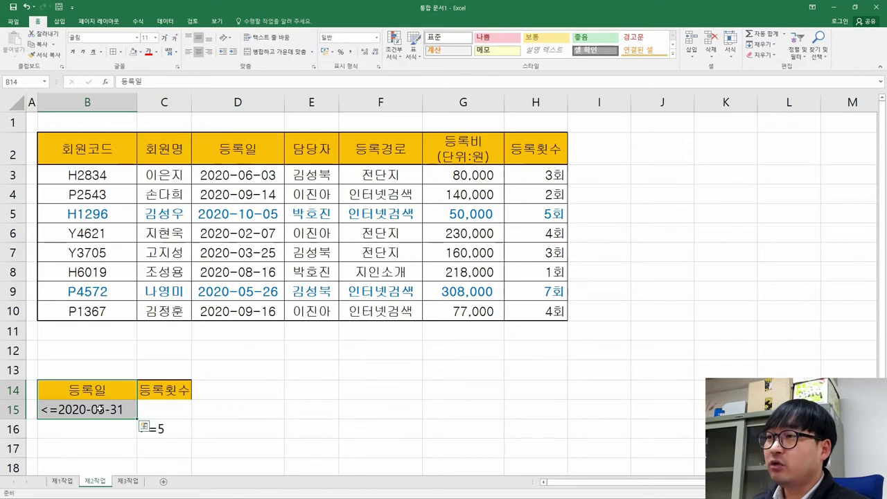
pyautogui.click(173, 429)
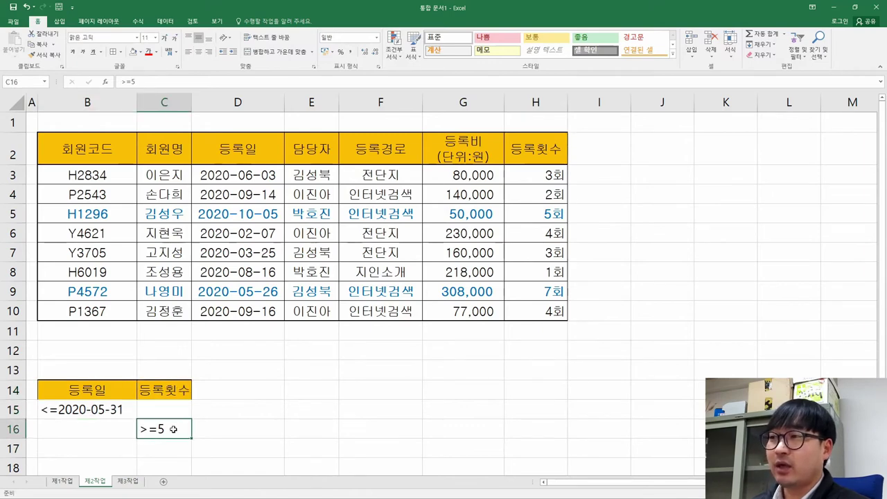
pyautogui.moveTo(89, 410); pyautogui.dragTo(171, 410)
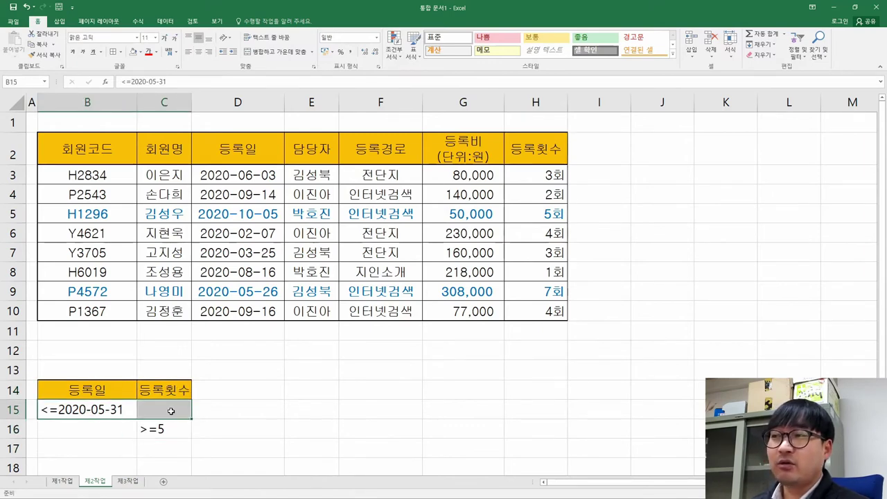
pyautogui.moveTo(125, 428); pyautogui.dragTo(176, 427)
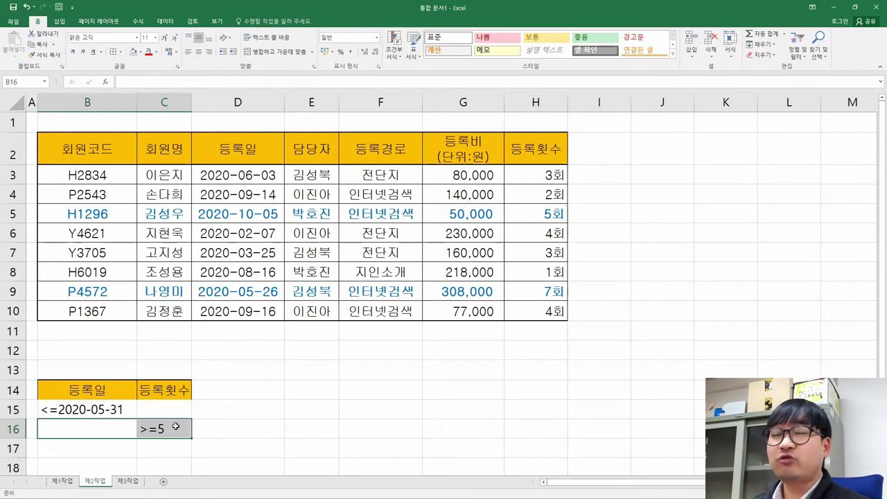
# Recheck the word 이거나 in the exam PDF against the separate rows of the criteria B15 and C16 in Excel.
pyautogui.hotkey('alt', 'Tab')
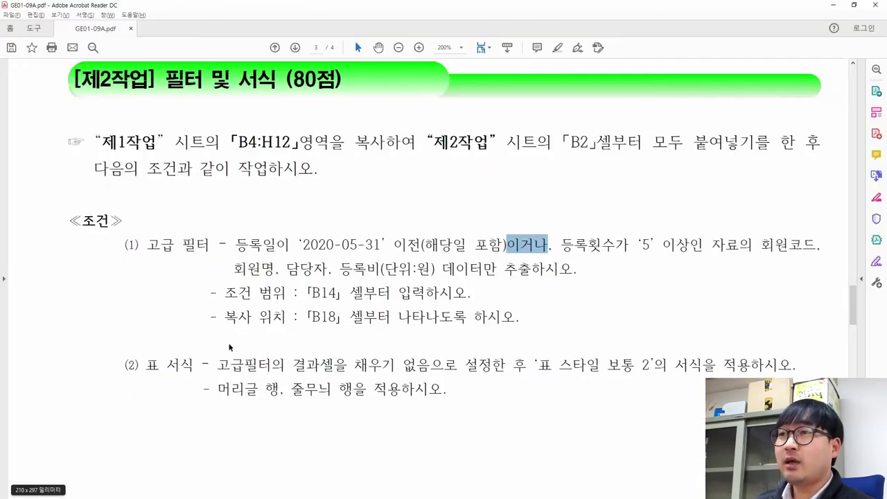
pyautogui.moveTo(507, 244); pyautogui.dragTo(552, 246)
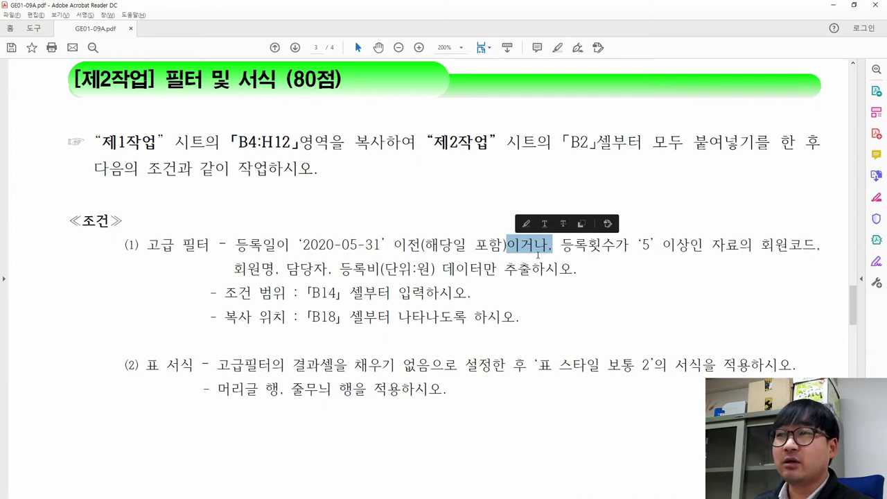
pyautogui.click(506, 265)
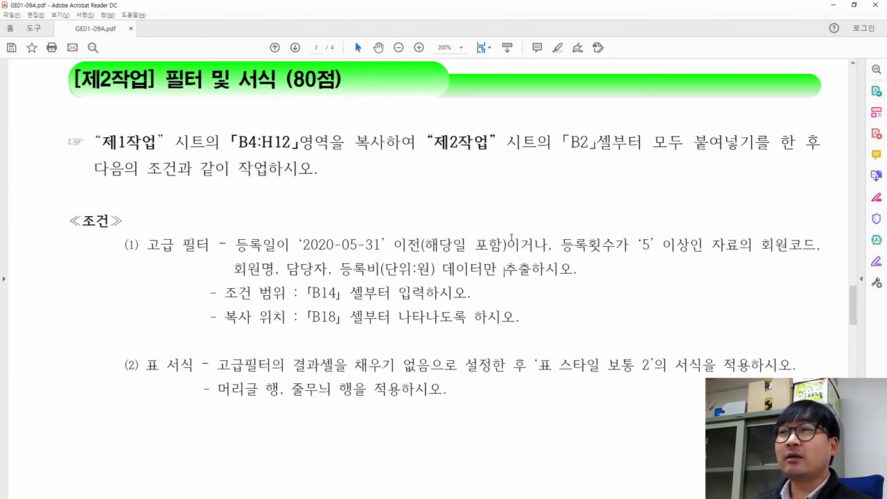
pyautogui.moveTo(506, 244); pyautogui.dragTo(547, 246)
pyautogui.click(521, 256)
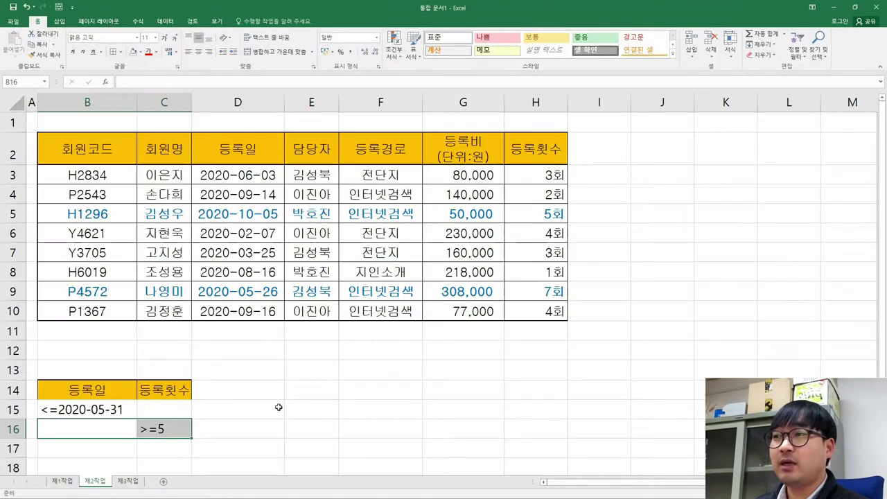
pyautogui.hotkey('alt', 'Tab')
pyautogui.hotkey('alt', 'Tab')
pyautogui.hotkey('alt', 'Tab')
pyautogui.click(167, 428)
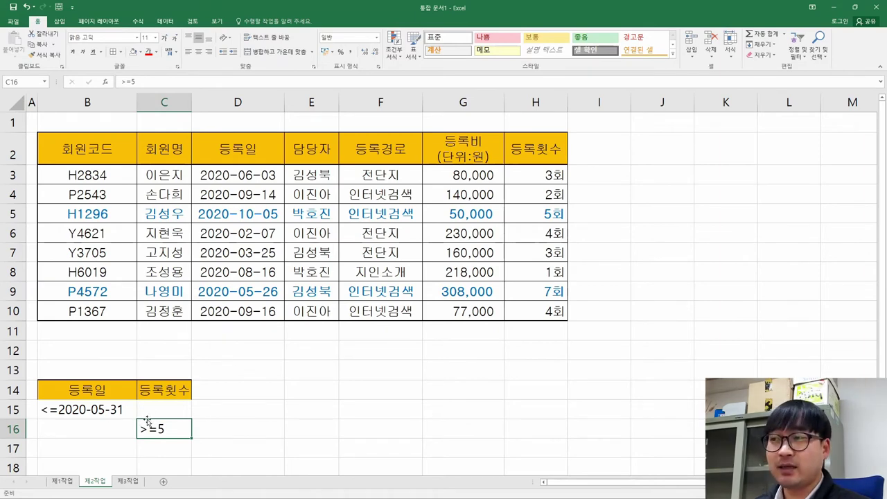
# Check in the exam PDF which fields the filter has to extract and where the copy location starts.
pyautogui.hotkey('alt', 'Tab')
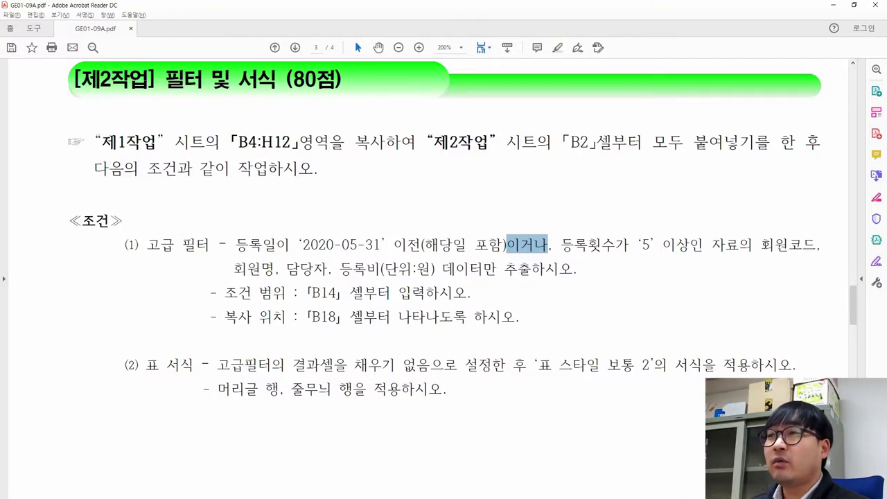
pyautogui.moveTo(760, 243); pyautogui.dragTo(817, 244)
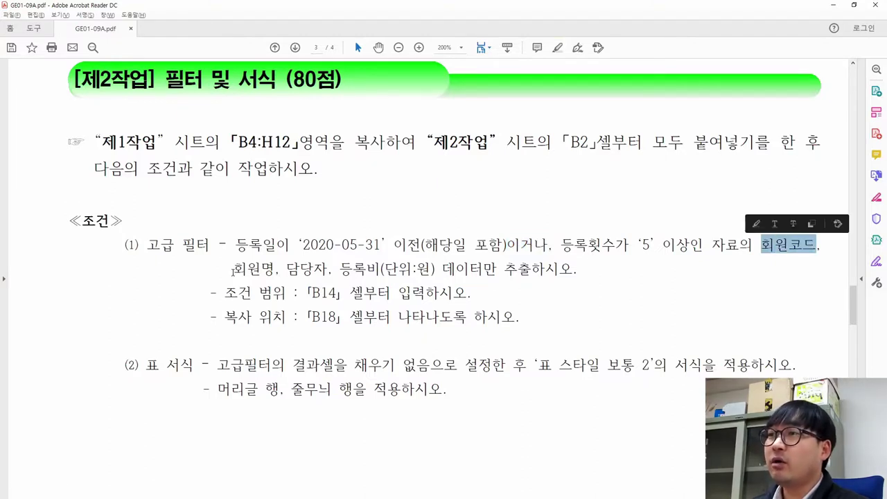
pyautogui.click(242, 276)
pyautogui.moveTo(333, 268); pyautogui.dragTo(377, 268)
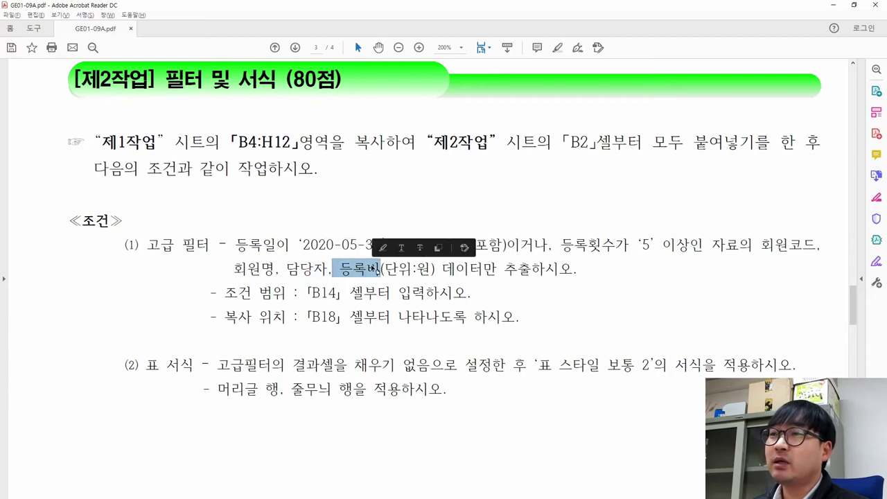
pyautogui.click(688, 280)
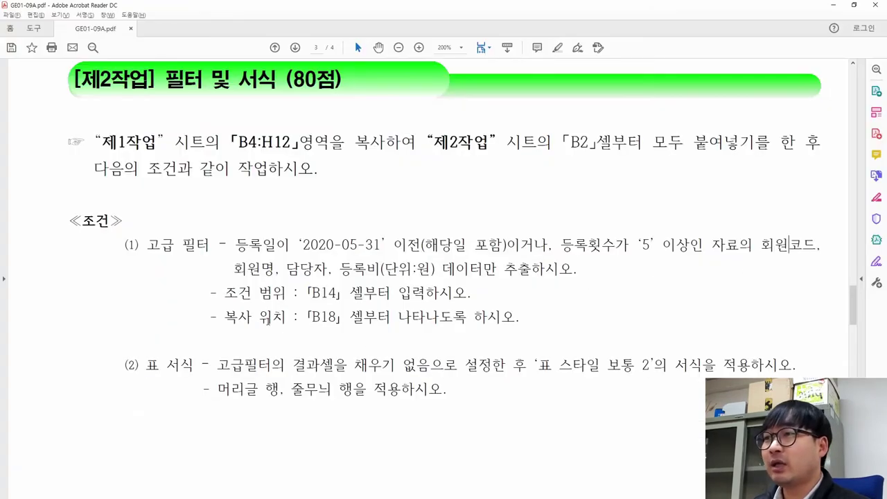
pyautogui.moveTo(321, 317); pyautogui.dragTo(339, 318)
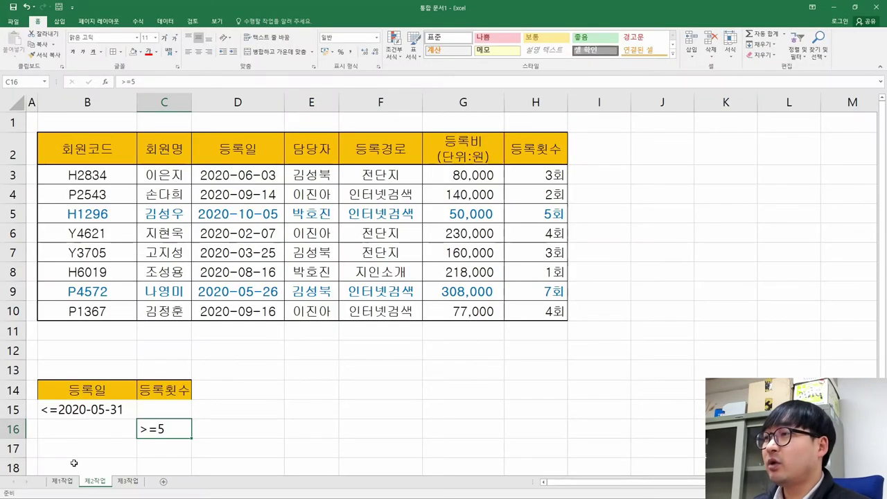
# Switch back to Excel and copy the table's 회원코드 and 회원명 headers into B18:C18.
pyautogui.click(79, 463)
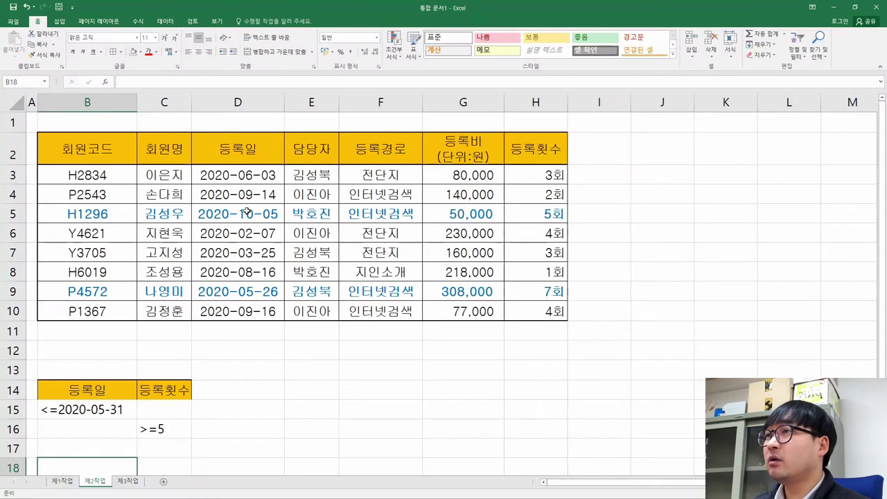
pyautogui.moveTo(97, 153); pyautogui.dragTo(169, 165)
pyautogui.hotkey('ctrl', 'c')
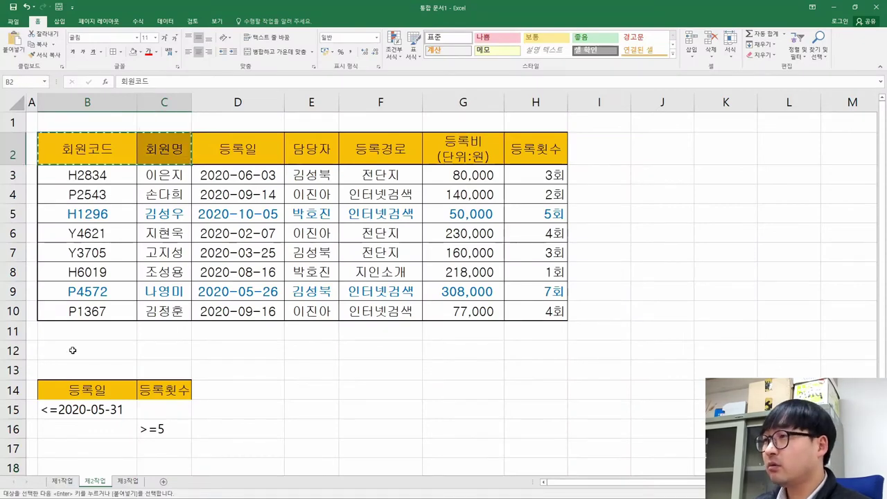
pyautogui.click(65, 465)
pyautogui.press('Return')
pyautogui.scroll(-3, 171, 356)
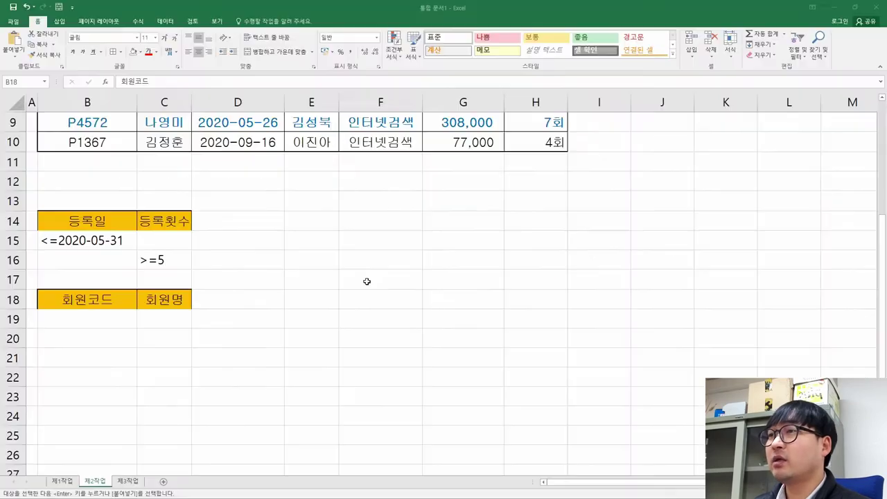
# Copy the table's 담당자 header into cell D18, beside the 회원명 output header.
pyautogui.scroll(3, 366, 282)
pyautogui.click(309, 151)
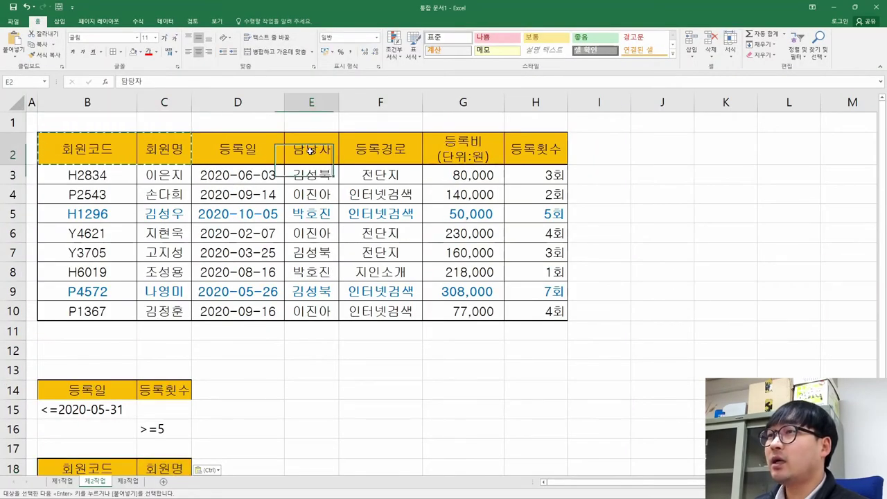
pyautogui.hotkey('ctrl', 'c')
pyautogui.click(207, 459)
pyautogui.hotkey('ctrl', 'v')
pyautogui.scroll(-3, 349, 205)
# Copy the table's 등록비(단위:원) header into cell E18 to complete the output header row.
pyautogui.scroll(3, 373, 177)
pyautogui.click(478, 146)
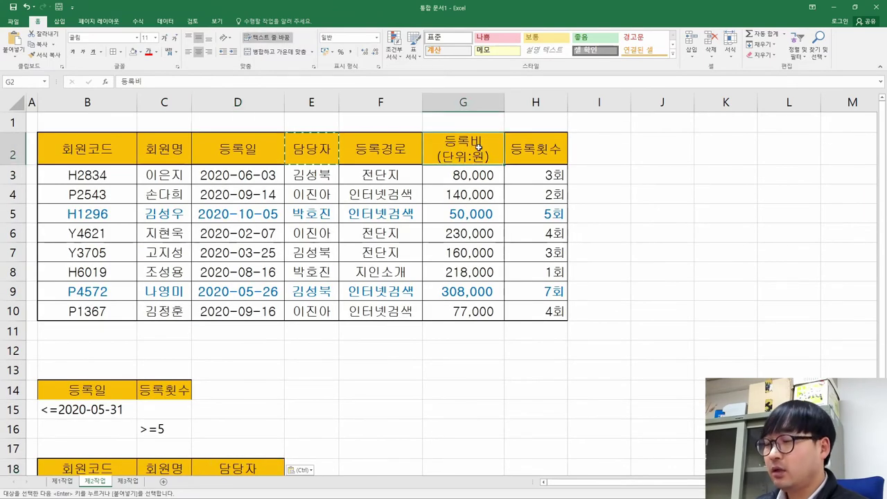
pyautogui.hotkey('ctrl', 'c')
pyautogui.click(309, 467)
pyautogui.hotkey('ctrl', 'v')
pyautogui.scroll(-3, 362, 376)
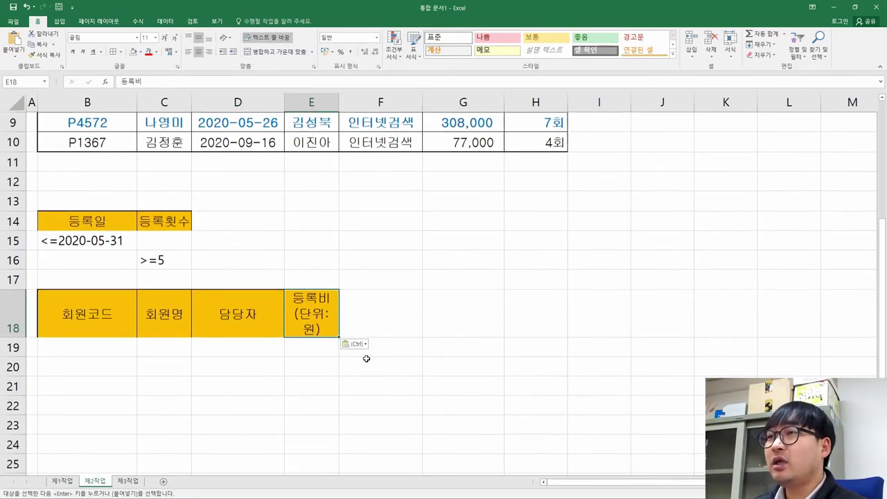
# Widen column E so the 등록비(단위:원) header fits on two lines, and reduce the height of row 18.
pyautogui.scroll(3, 376, 320)
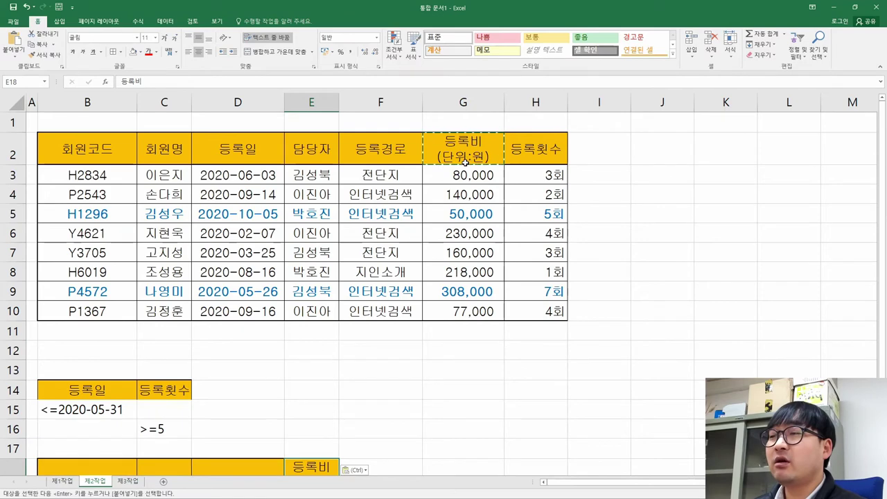
pyautogui.scroll(-2, 312, 360)
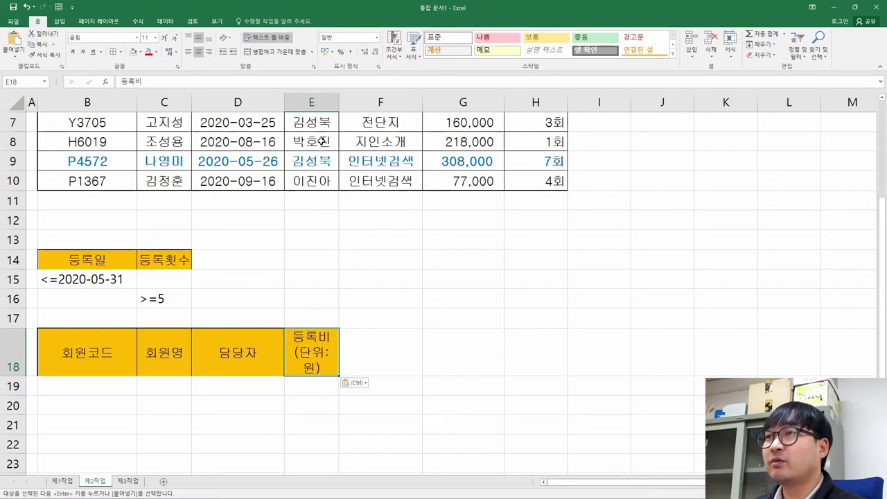
pyautogui.moveTo(335, 108)
pyautogui.mouseDown()
pyautogui.moveTo(333, 99)
pyautogui.moveTo(349, 102)
pyautogui.mouseUp()
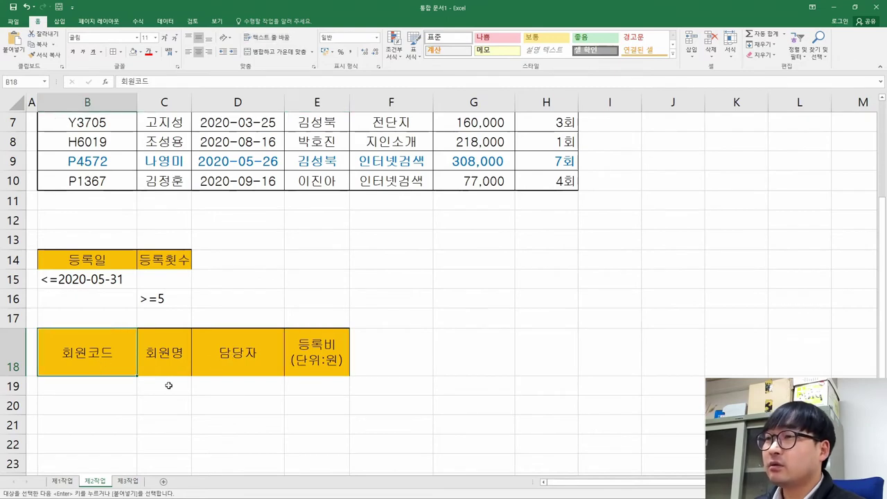
pyautogui.hotkey('alt', 'Tab')
pyautogui.hotkey('alt', 'Tab')
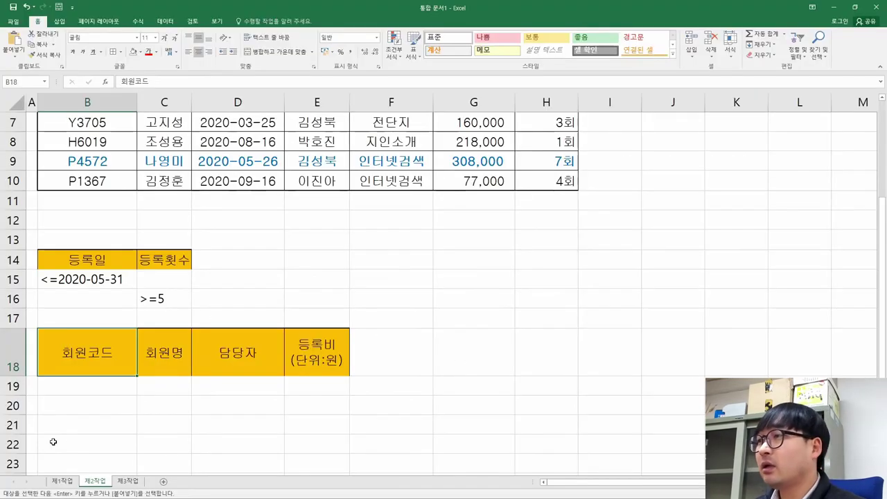
pyautogui.moveTo(15, 376); pyautogui.dragTo(15, 360)
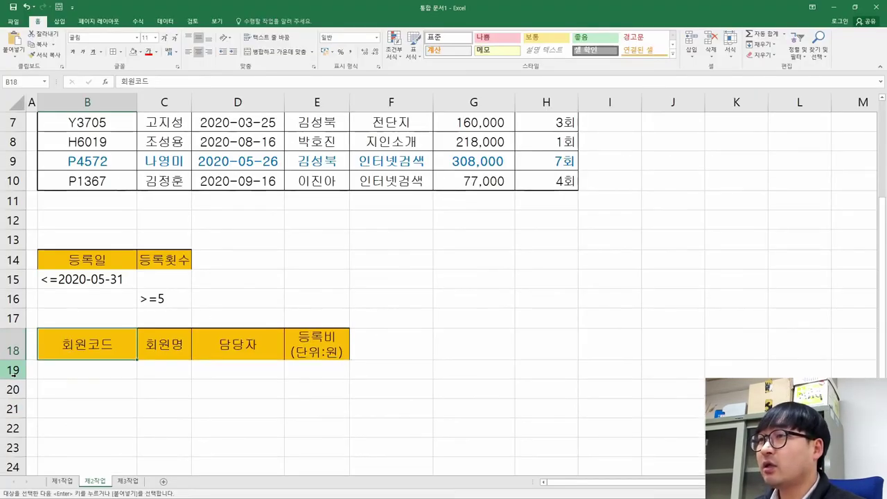
pyautogui.click(252, 336)
pyautogui.click(291, 342)
pyautogui.click(95, 344)
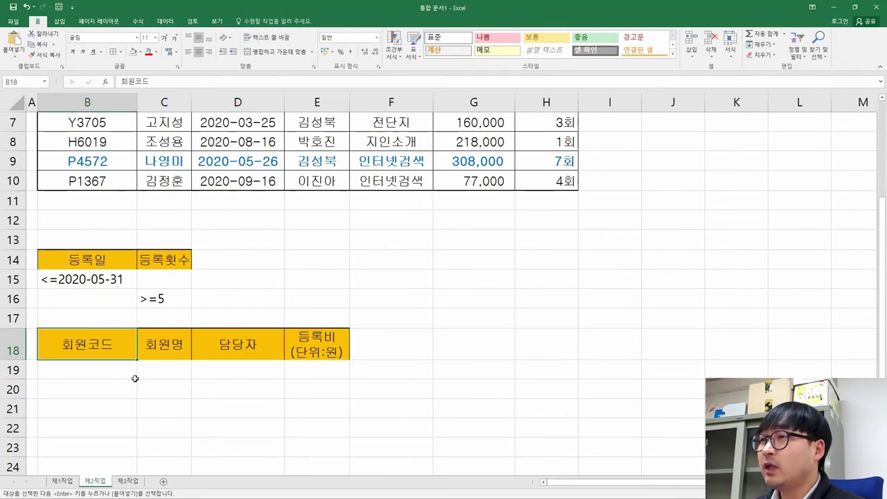
# Verify the extraction fields from 회원코드 to 등록비(단위:원) in the exam PDF and return to Excel.
pyautogui.hotkey('alt', 'Tab')
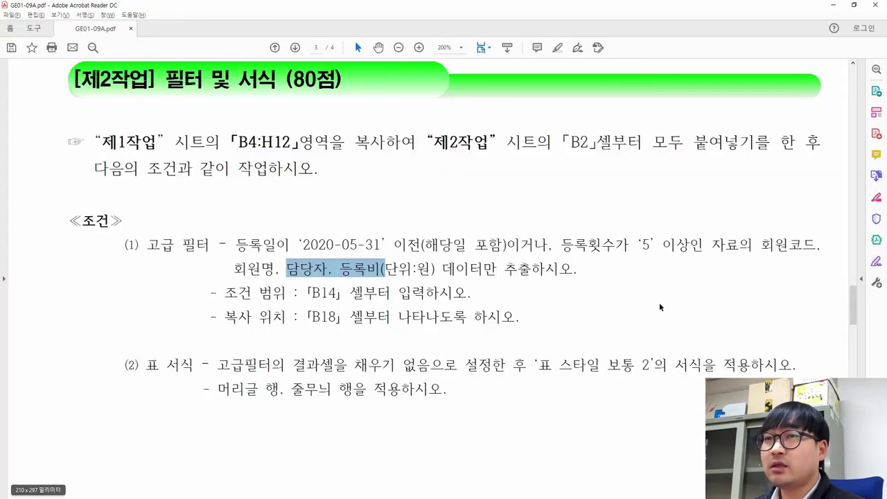
pyautogui.moveTo(760, 244); pyautogui.dragTo(431, 268)
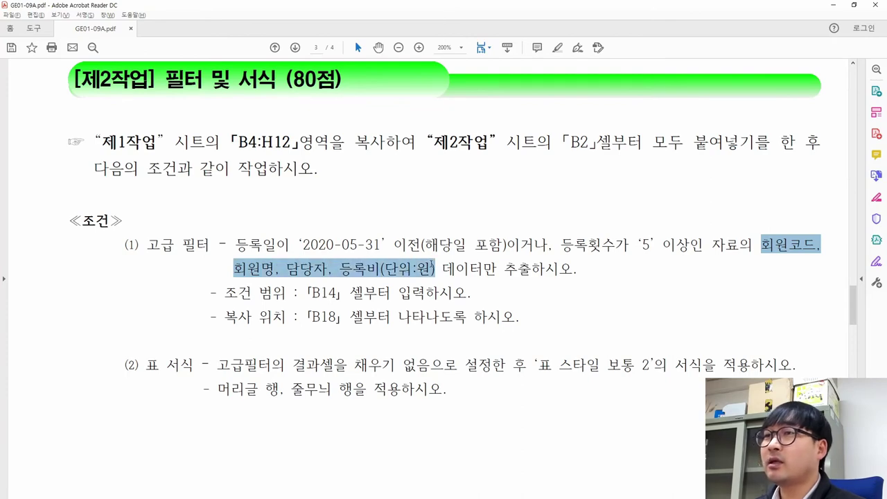
pyautogui.click(416, 284)
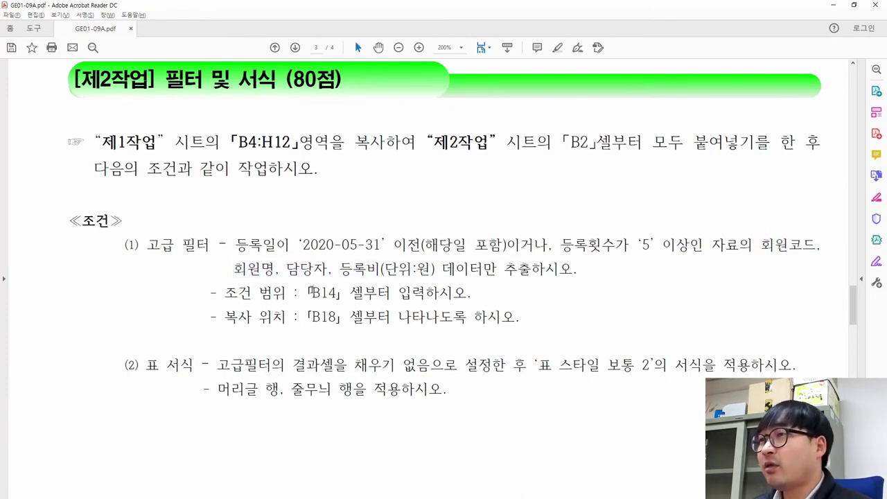
pyautogui.hotkey('alt', 'Tab')
pyautogui.scroll(2, 127, 207)
pyautogui.moveTo(125, 155); pyautogui.dragTo(551, 310)
pyautogui.press('Escape')
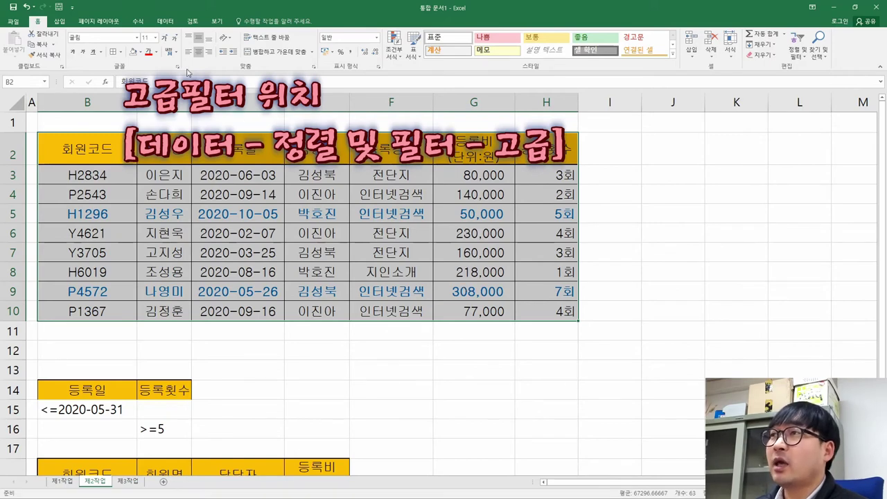
pyautogui.click(167, 21)
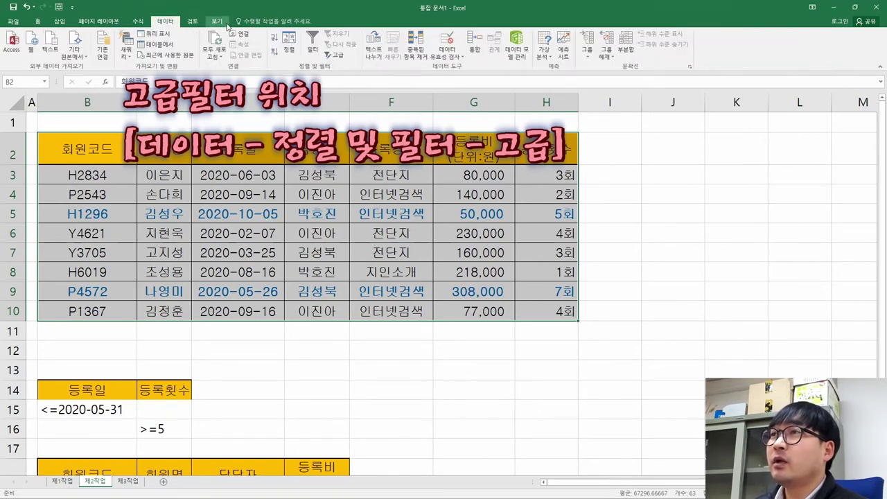
pyautogui.click(335, 56)
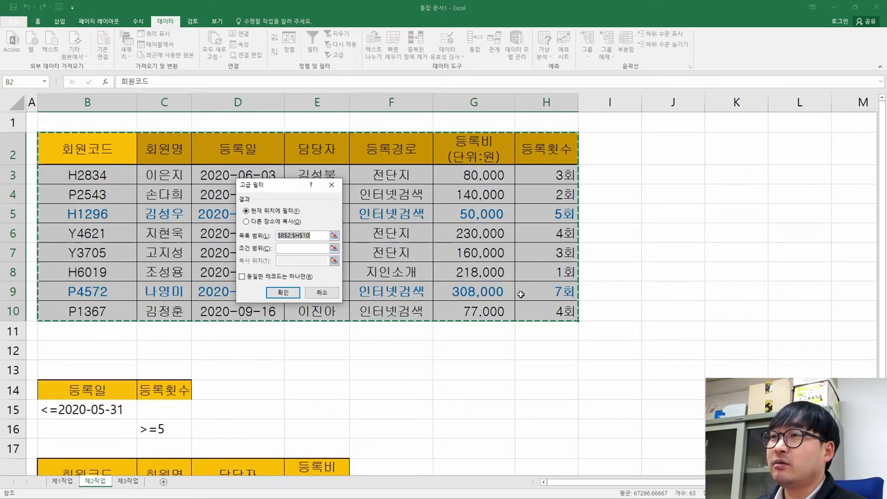
pyautogui.click(324, 296)
# Restart the advanced filter from within the member table, with list range B2:H10 and criteria range B14:C16.
pyautogui.click(316, 233)
pyautogui.click(164, 252)
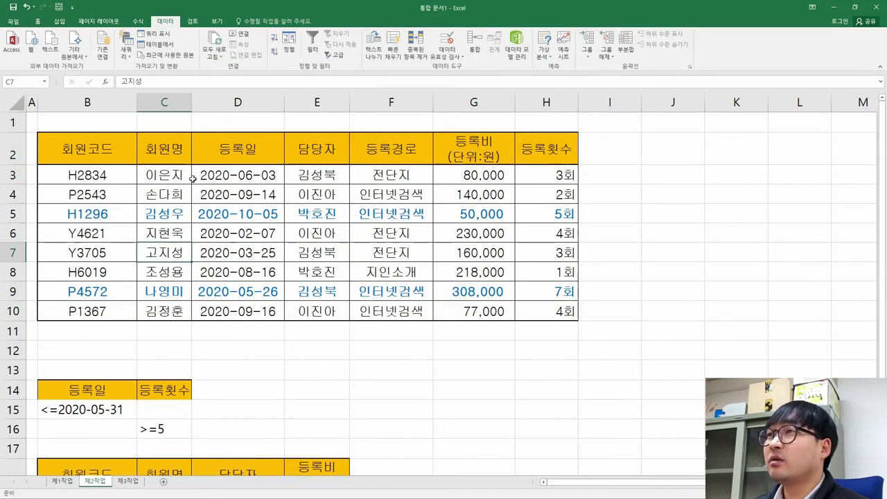
pyautogui.click(336, 52)
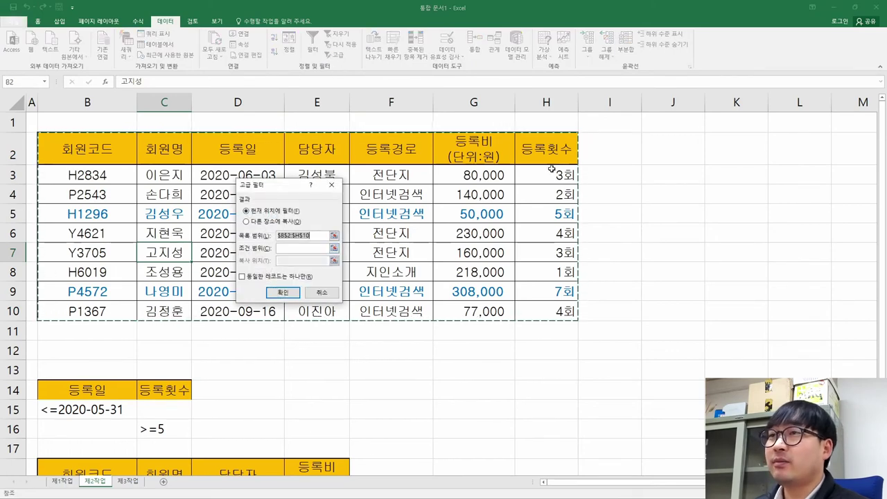
pyautogui.moveTo(276, 185); pyautogui.dragTo(547, 255)
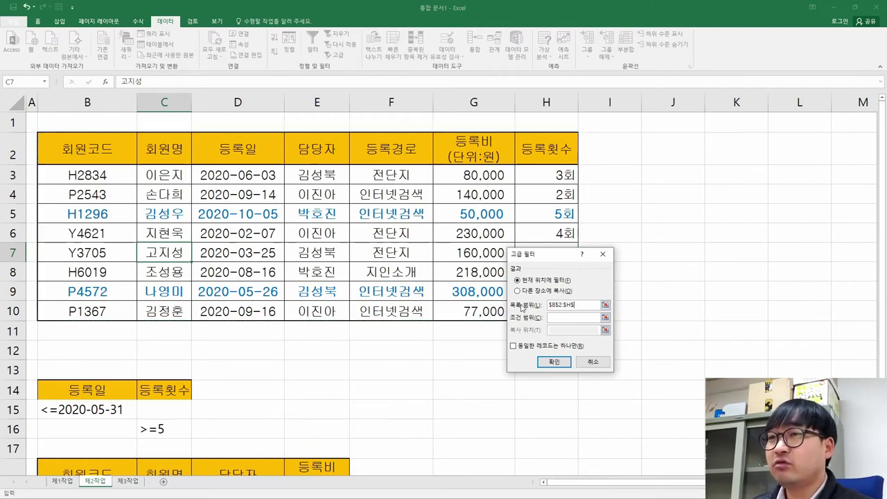
pyautogui.moveTo(83, 154); pyautogui.dragTo(534, 313)
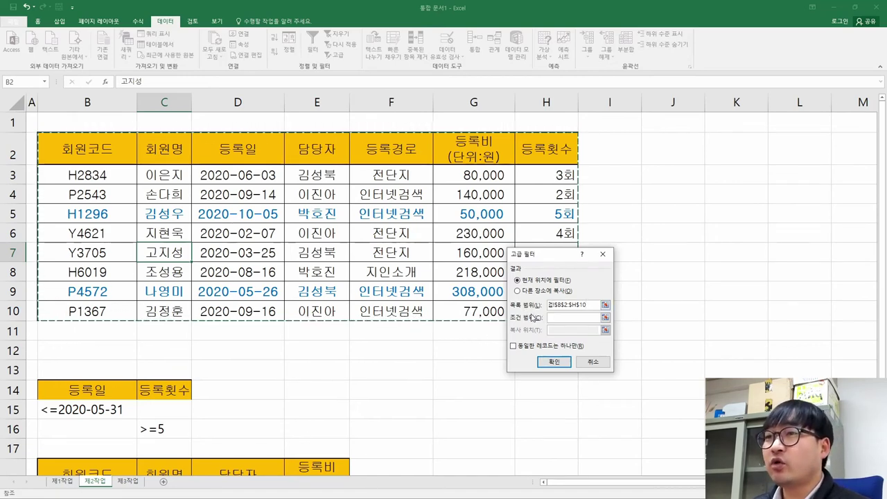
pyautogui.click(557, 316)
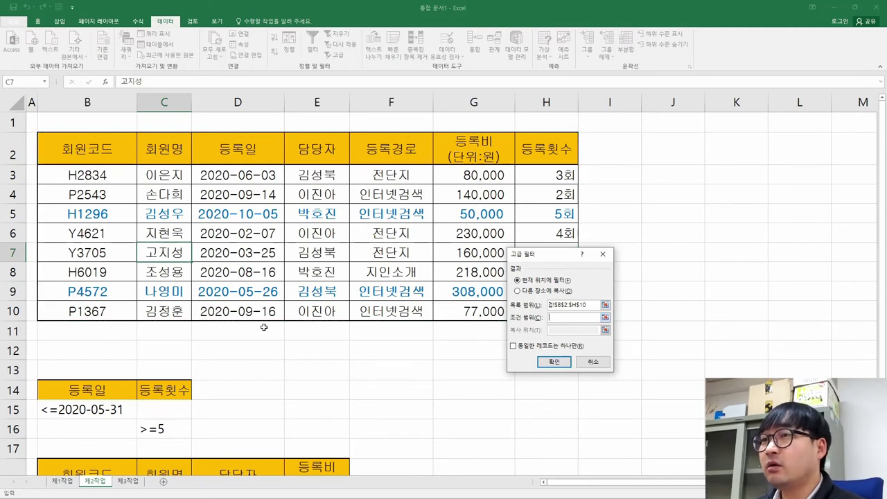
pyautogui.moveTo(105, 392); pyautogui.dragTo(163, 427)
pyautogui.moveTo(163, 429); pyautogui.dragTo(163, 429)
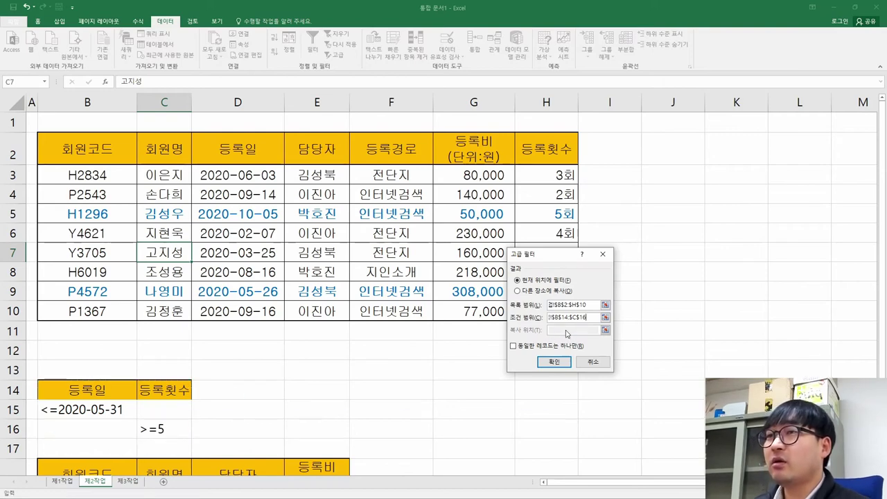
# Set the advanced filter to copy its results to another location at the header row B18:E18, and run it.
pyautogui.click(521, 293)
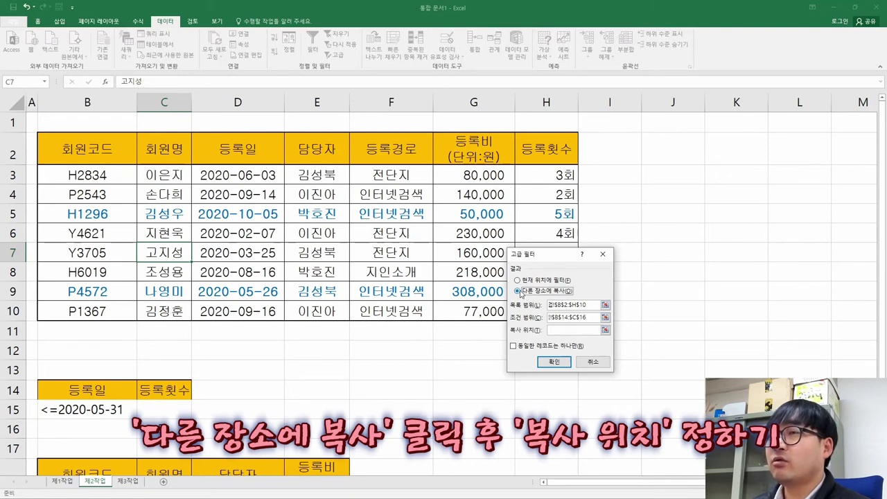
pyautogui.click(568, 330)
pyautogui.scroll(-2, 193, 350)
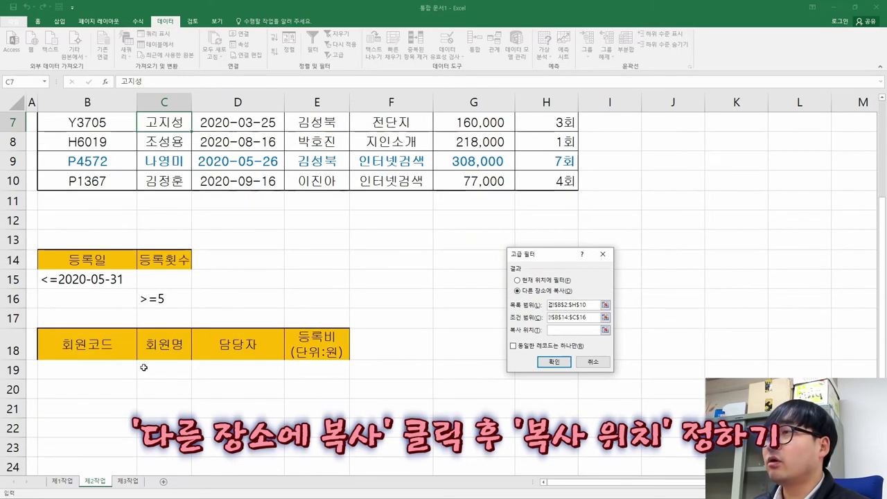
pyautogui.moveTo(92, 349); pyautogui.dragTo(332, 351)
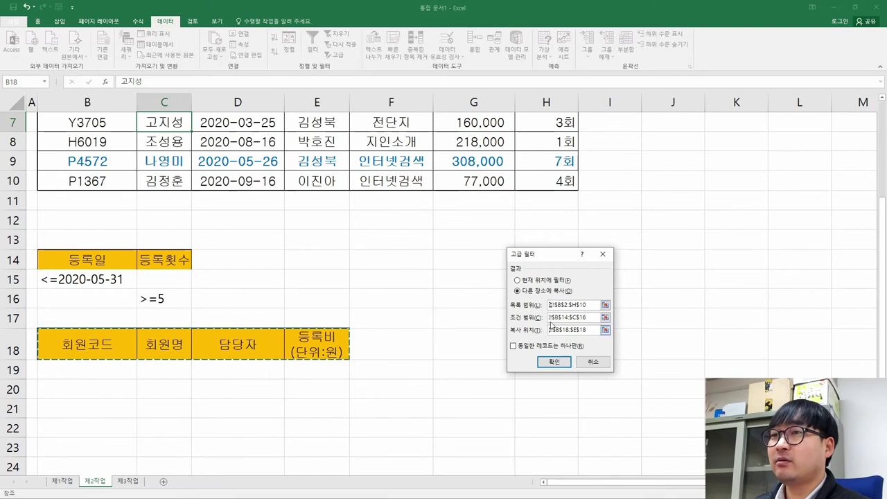
pyautogui.click(554, 361)
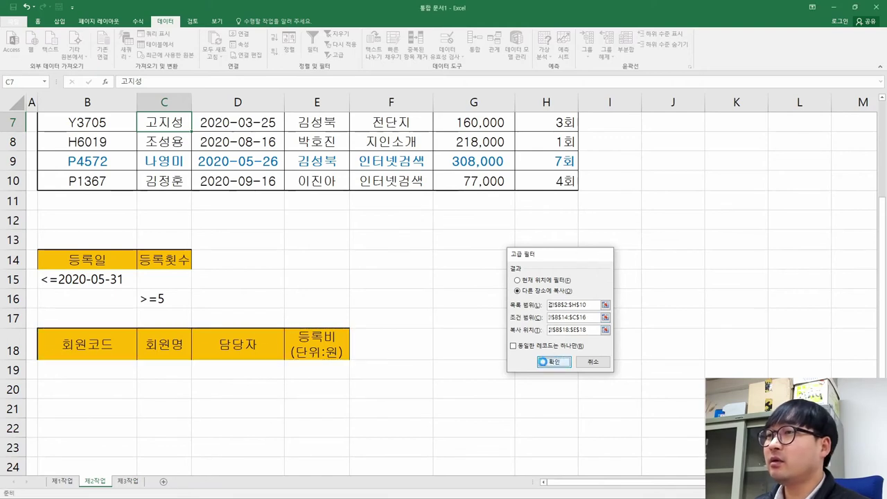
# Auto-fit column E so the extracted 등록비(단위:원) amounts display fully, and check the result rows B19:E22.
pyautogui.click(321, 390)
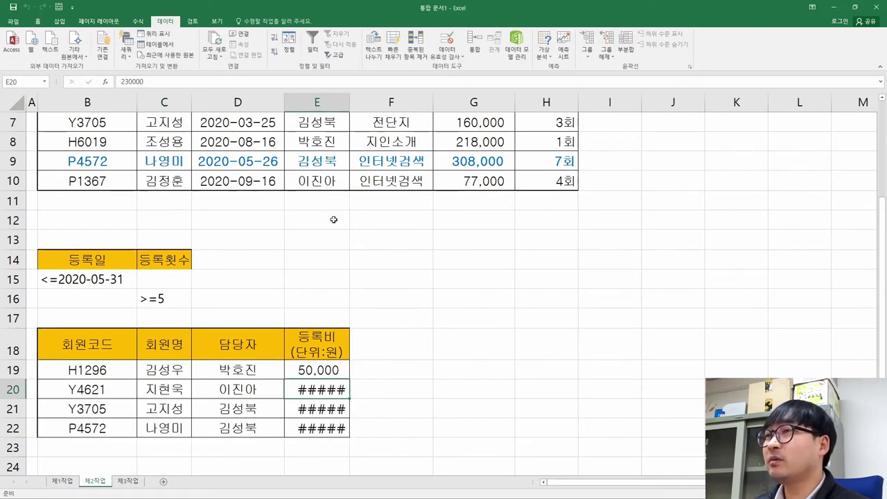
pyautogui.doubleClick(349, 102)
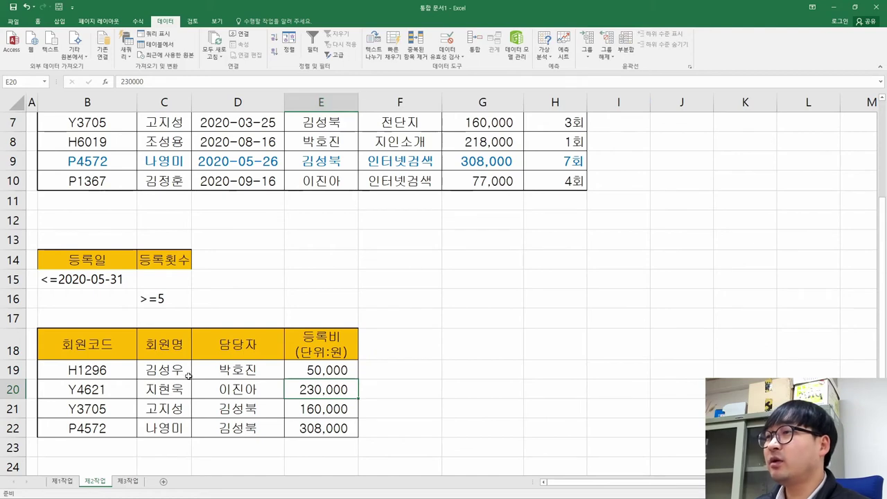
pyautogui.moveTo(90, 368); pyautogui.dragTo(347, 426)
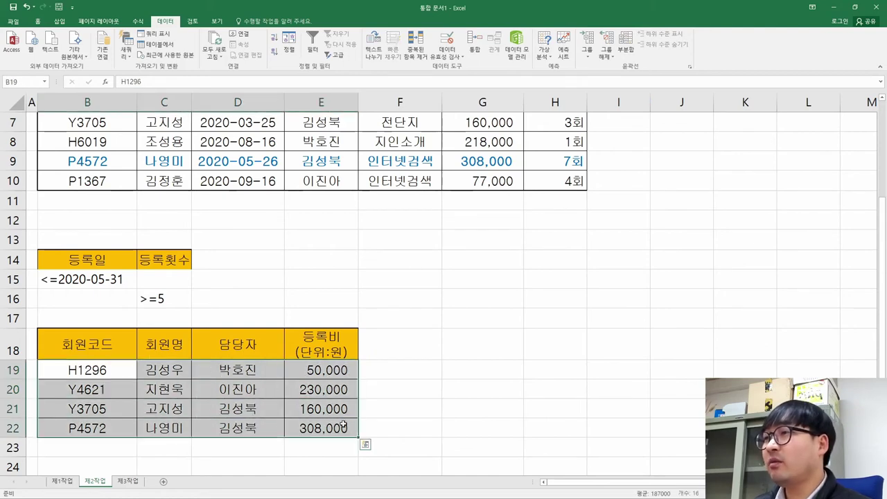
pyautogui.click(125, 394)
# Switch to the exam PDF and strike through the completed advanced filter requirement (1), including its criteria and copy location lines.
pyautogui.hotkey('alt', 'Tab')
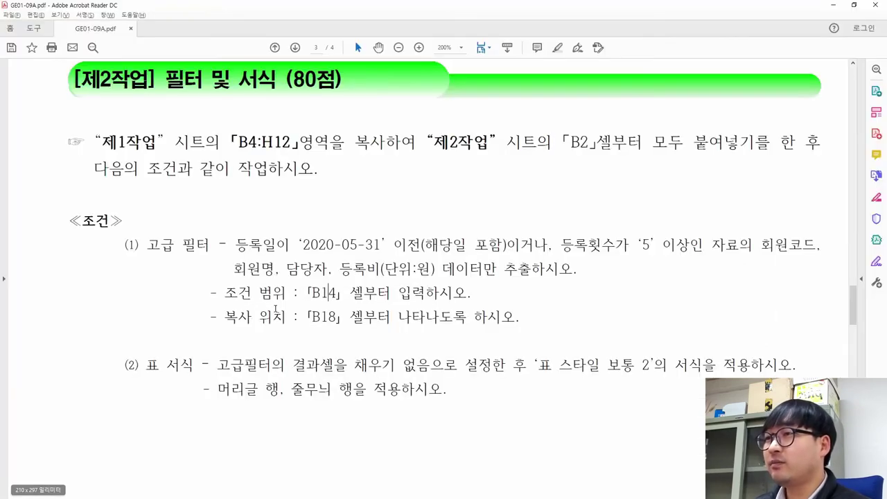
pyautogui.moveTo(521, 316); pyautogui.dragTo(289, 199)
pyautogui.click(179, 224)
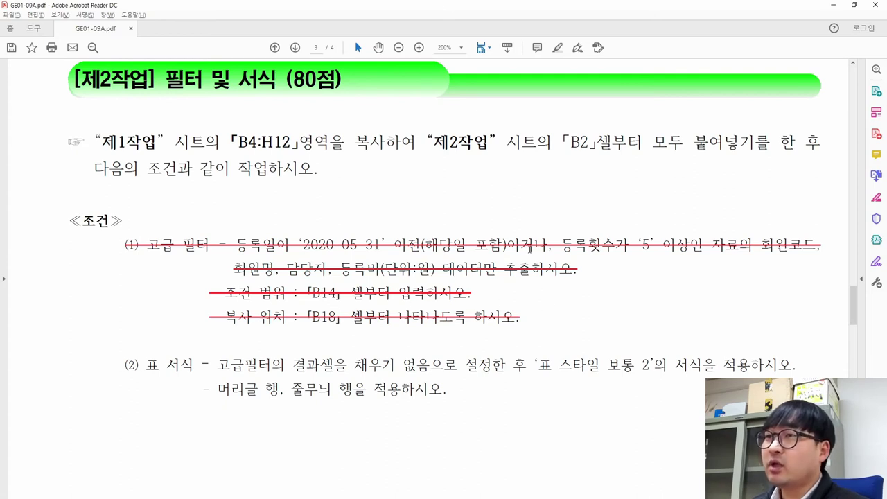
# Review the filter conditions and the no-fill instruction in requirement (2) 표 서식, and return to Excel.
pyautogui.moveTo(532, 251)
pyautogui.mouseDown()
pyautogui.moveTo(503, 252)
pyautogui.moveTo(545, 254)
pyautogui.moveTo(507, 253)
pyautogui.moveTo(527, 255)
pyautogui.mouseUp()
pyautogui.moveTo(669, 254); pyautogui.dragTo(686, 251)
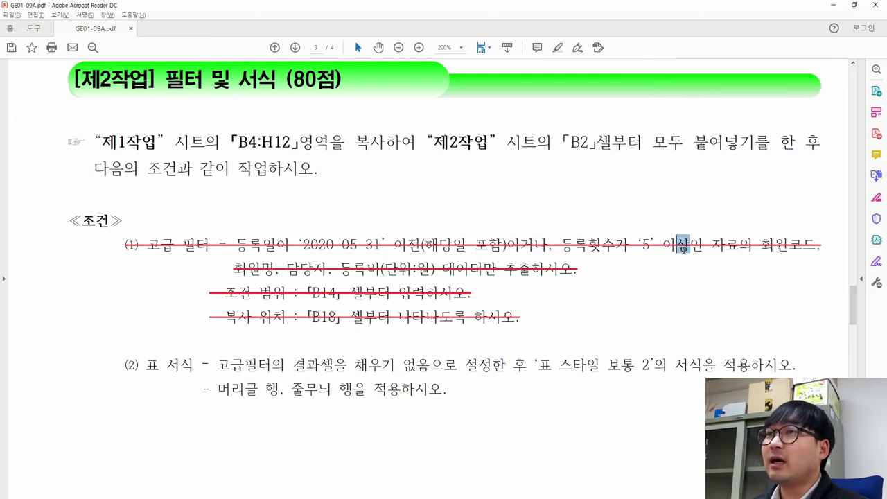
pyautogui.moveTo(415, 249); pyautogui.dragTo(415, 250)
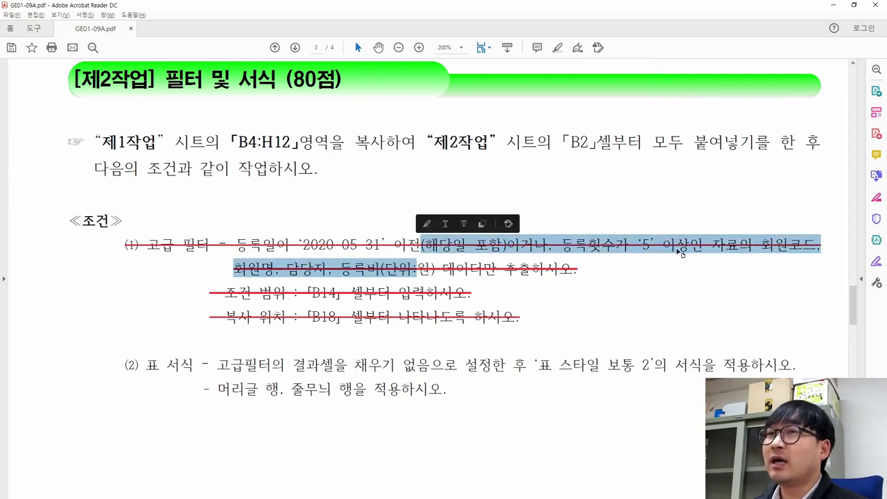
pyautogui.click(681, 247)
pyautogui.click(527, 290)
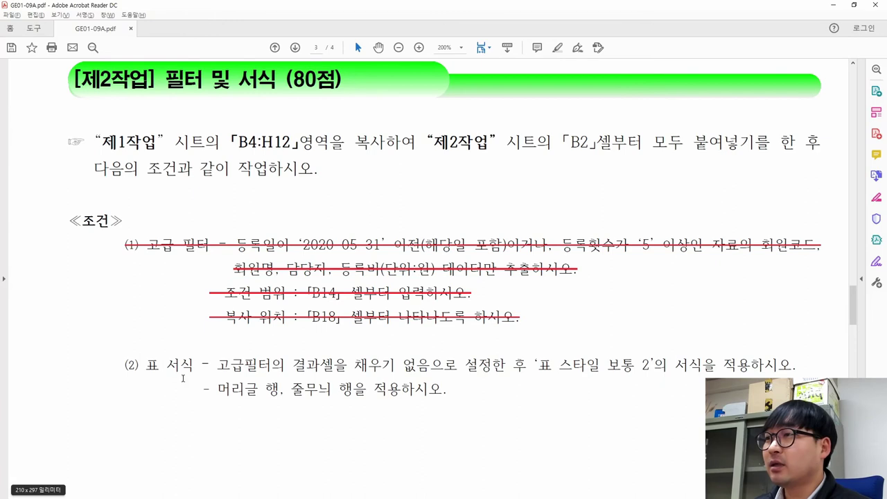
pyautogui.moveTo(144, 373); pyautogui.dragTo(466, 368)
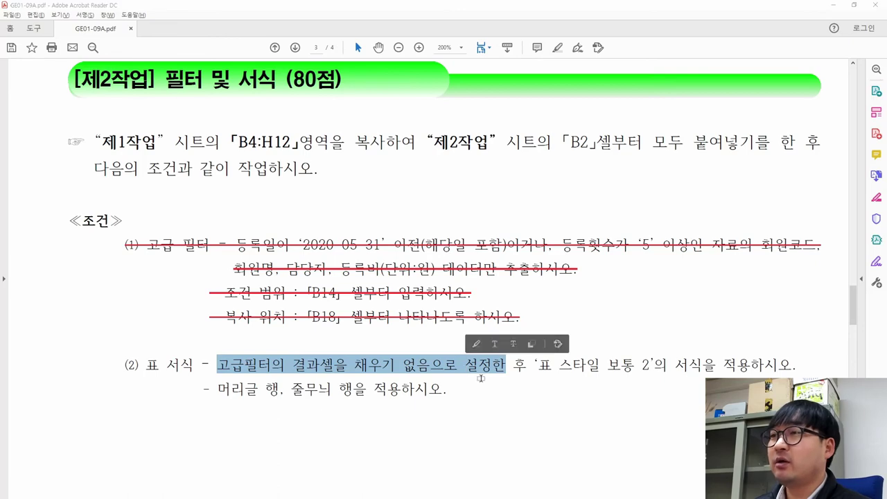
pyautogui.hotkey('alt', 'Tab')
# Remove the cell fill from the advanced filter result range B18:E22 by setting it to 채우기 없음.
pyautogui.moveTo(80, 344)
pyautogui.mouseDown()
pyautogui.moveTo(332, 447)
pyautogui.moveTo(334, 430)
pyautogui.mouseUp()
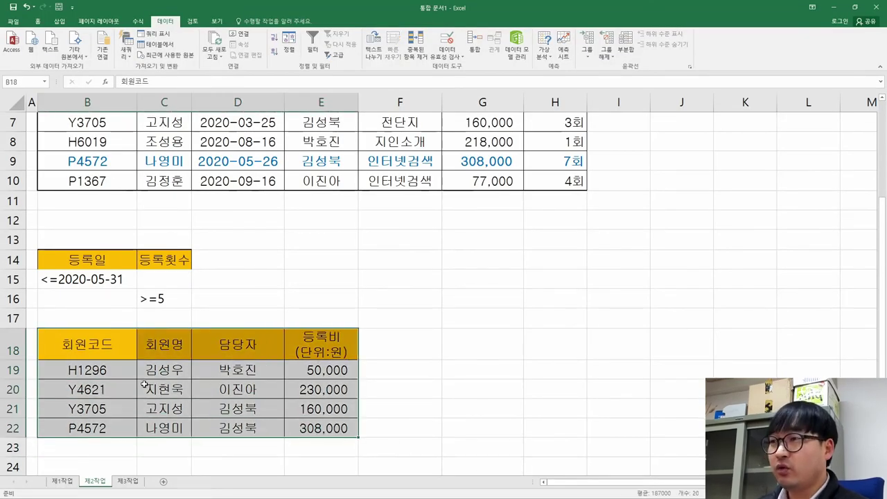
pyautogui.click(37, 22)
pyautogui.hotkey('ctrl', 'q')
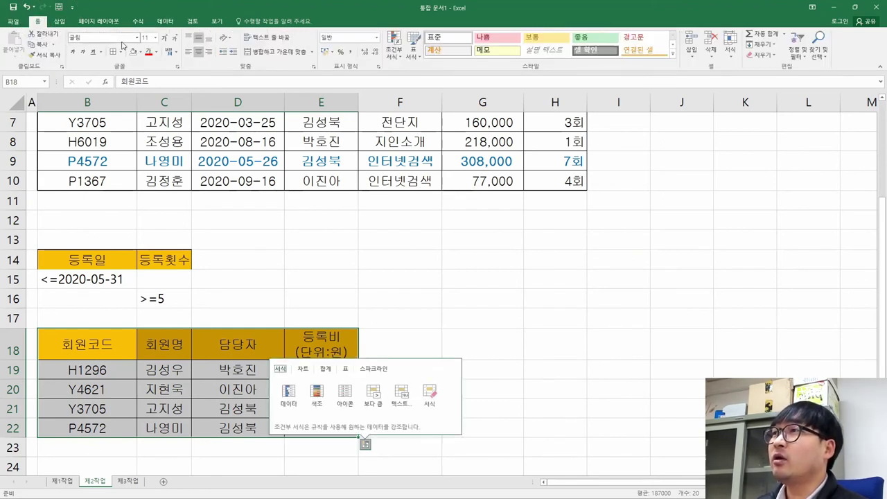
pyautogui.click(139, 52)
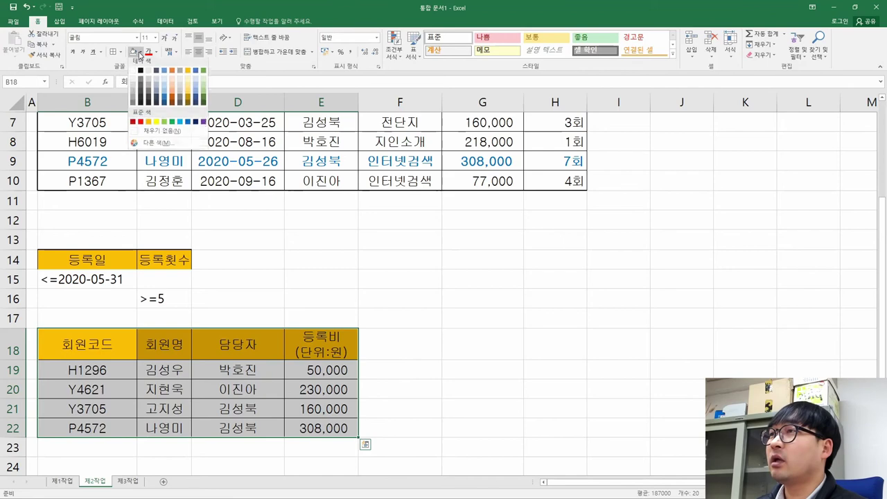
pyautogui.click(159, 136)
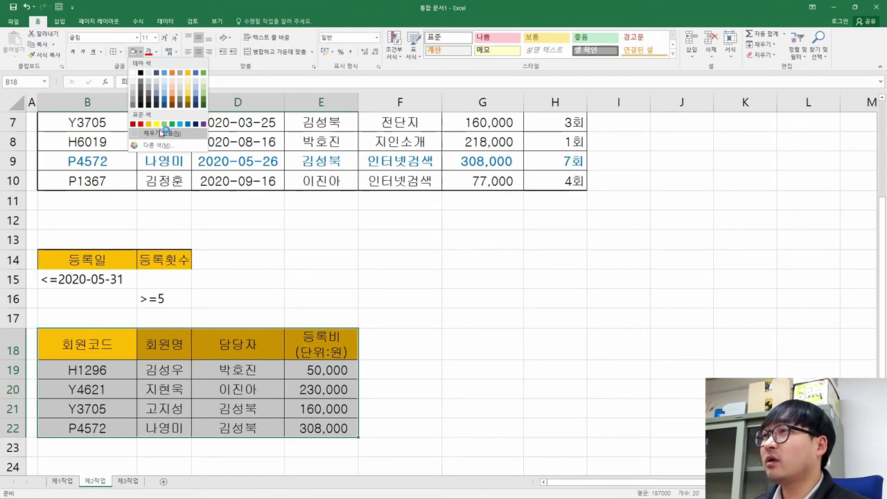
pyautogui.click(160, 136)
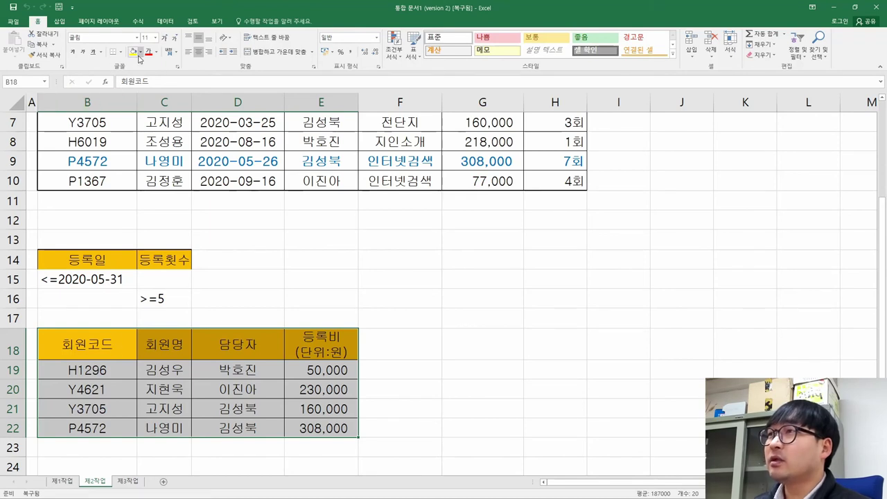
pyautogui.click(140, 53)
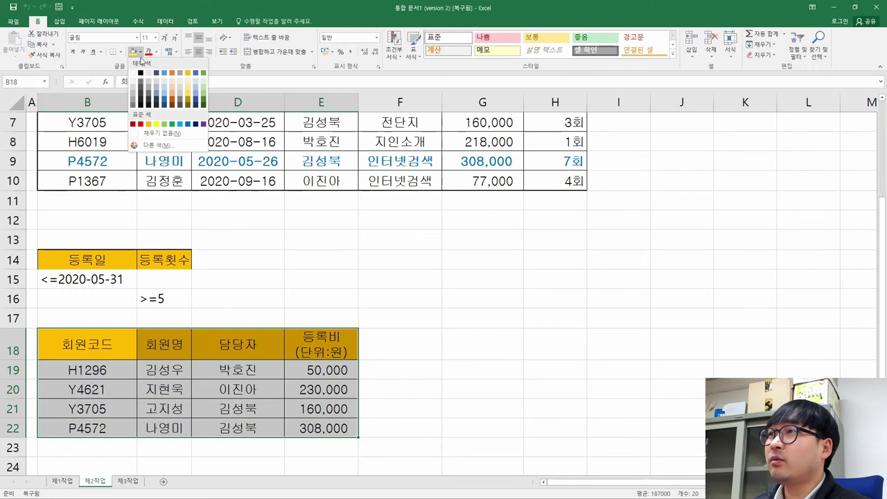
pyautogui.click(159, 135)
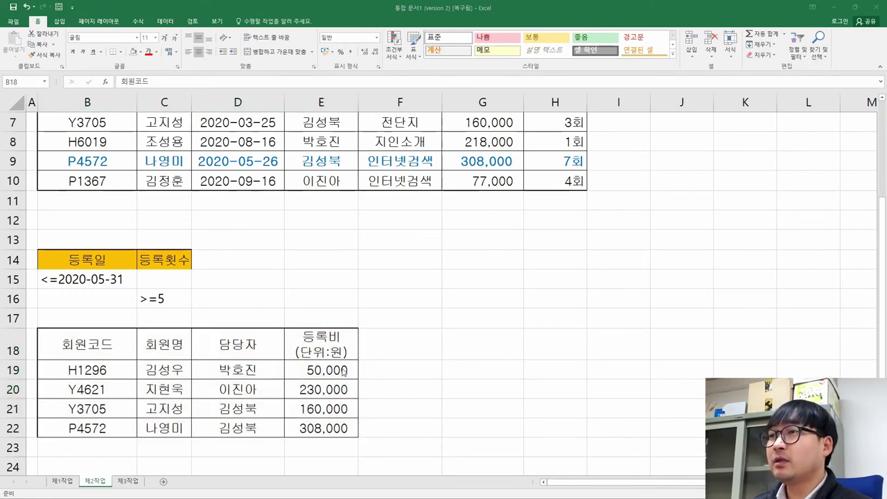
# Strike through the completed no-fill instruction in the exam PDF, highlight the 표 스타일 보통 2 requirement, and return to Excel.
pyautogui.hotkey('alt', 'Tab')
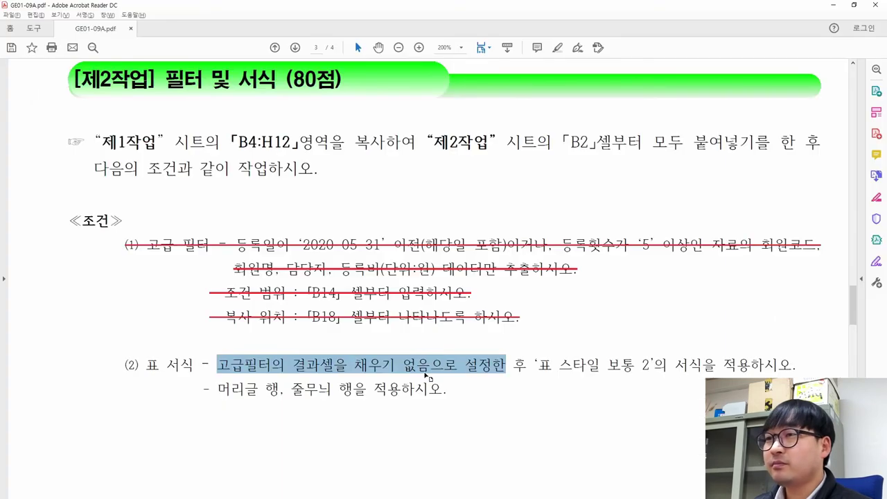
pyautogui.moveTo(528, 365); pyautogui.dragTo(161, 372)
pyautogui.click(162, 384)
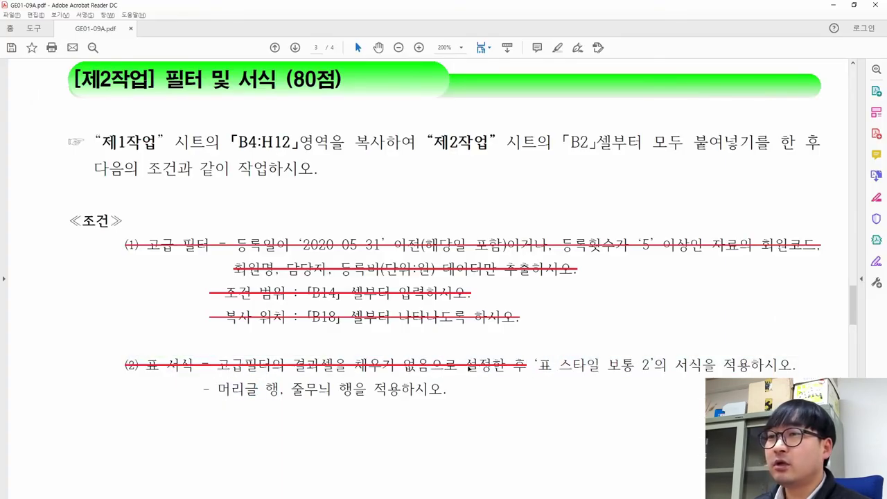
pyautogui.moveTo(531, 365); pyautogui.dragTo(786, 368)
pyautogui.hotkey('alt', 'Tab')
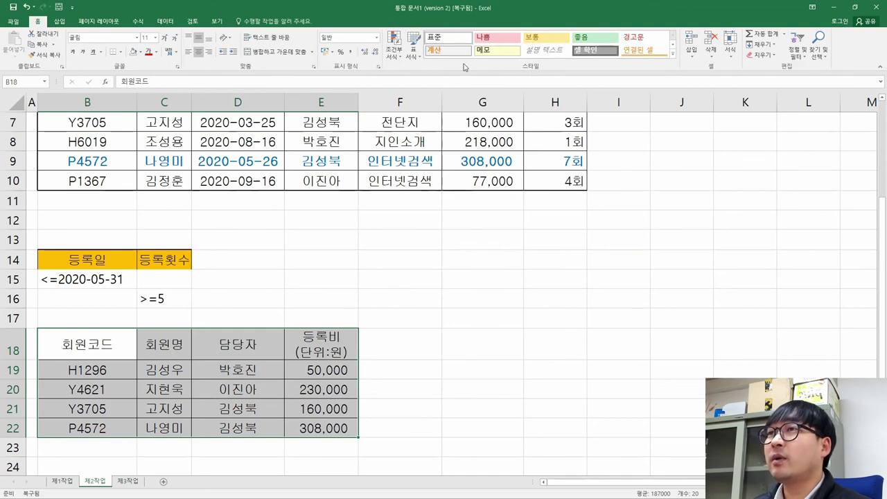
# Check the required style in the PDF and format B18:E22 as a table with 표 스타일 보통 2, including headers.
pyautogui.click(415, 50)
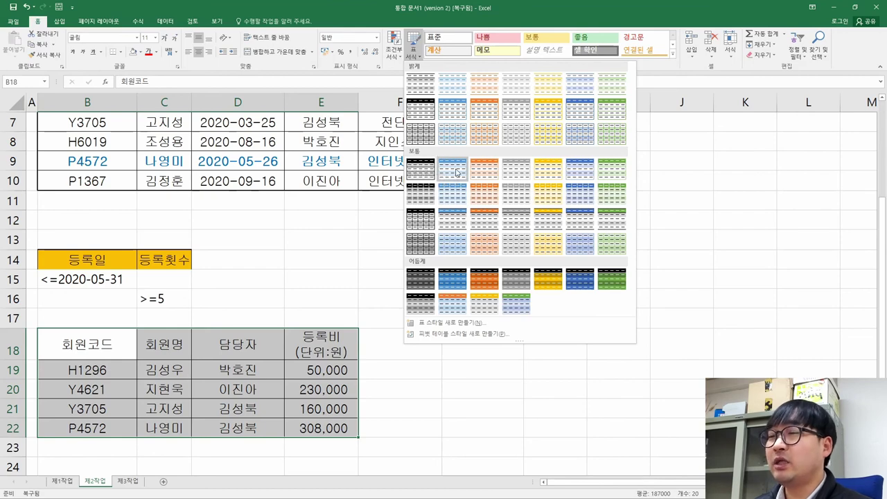
pyautogui.hotkey('alt', 'Tab')
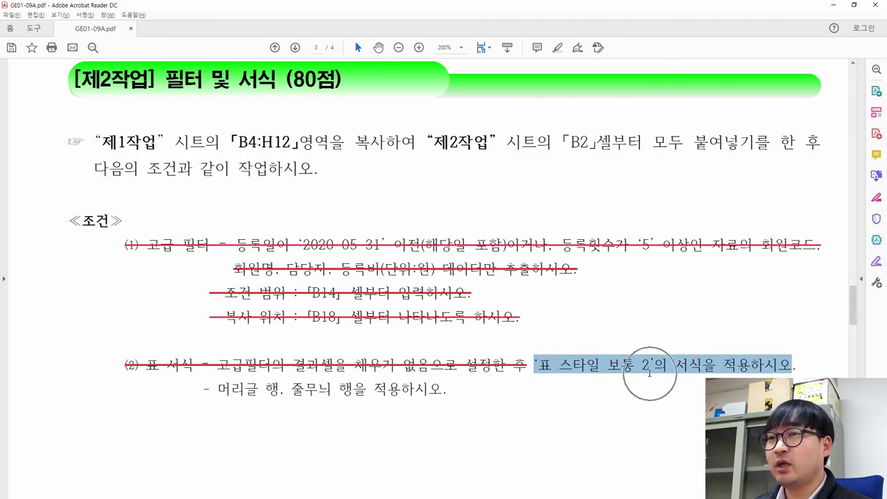
pyautogui.hotkey('alt', 'Tab')
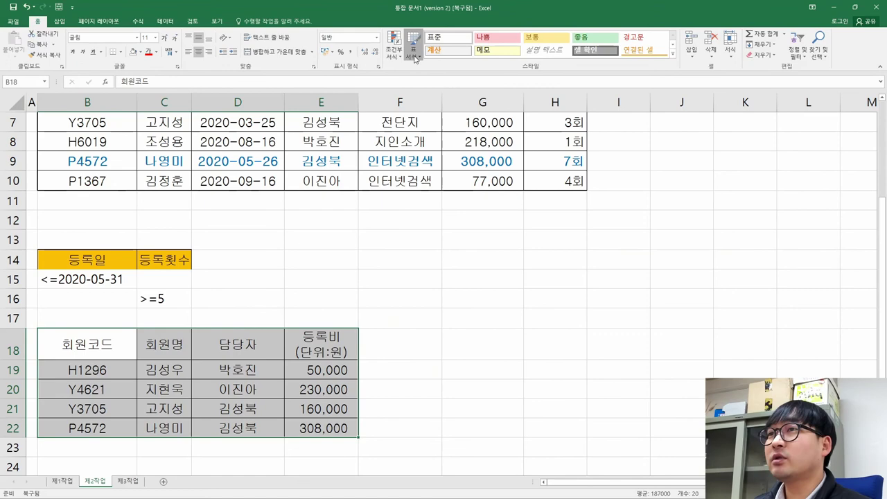
pyautogui.click(413, 45)
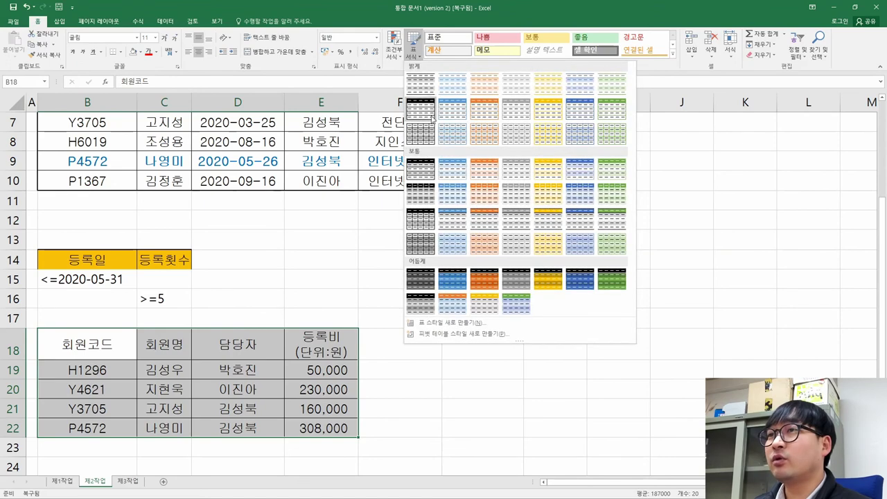
pyautogui.click(457, 179)
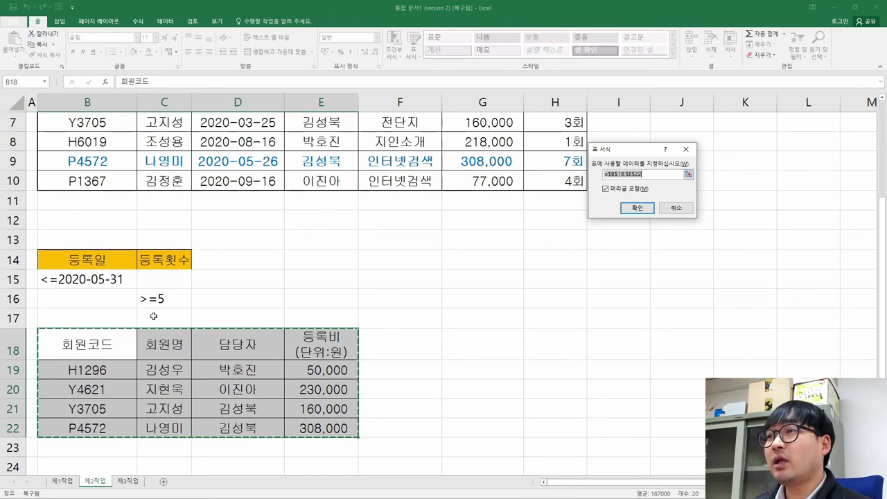
pyautogui.click(636, 208)
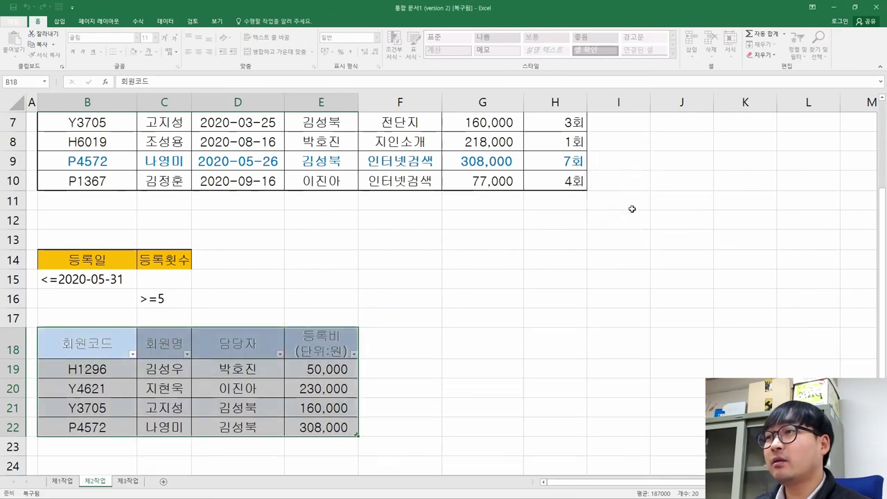
# Strike through the completed 표 스타일 보통 2 requirement in the exam PDF, select the 머리글 행, 줄무늬 행 requirement, and return to Excel.
pyautogui.hotkey('alt', 'Tab')
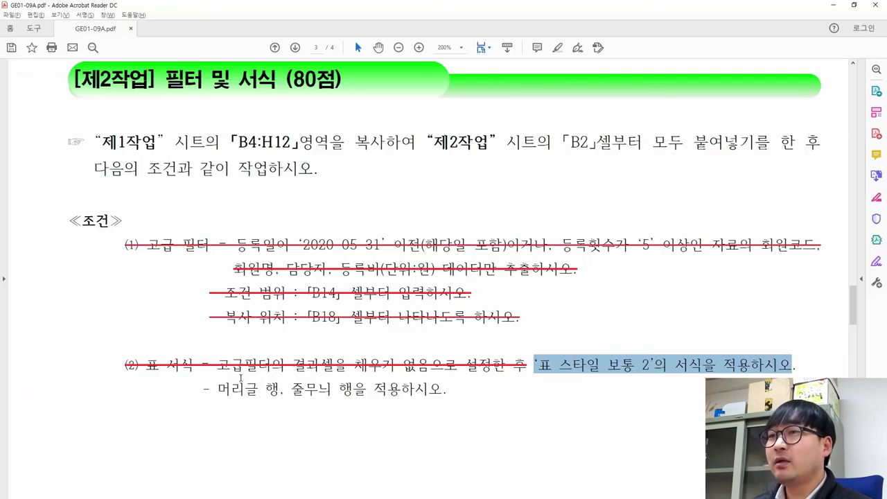
pyautogui.moveTo(712, 372); pyautogui.dragTo(718, 374)
pyautogui.moveTo(210, 392); pyautogui.dragTo(443, 399)
pyautogui.hotkey('alt', 'Tab')
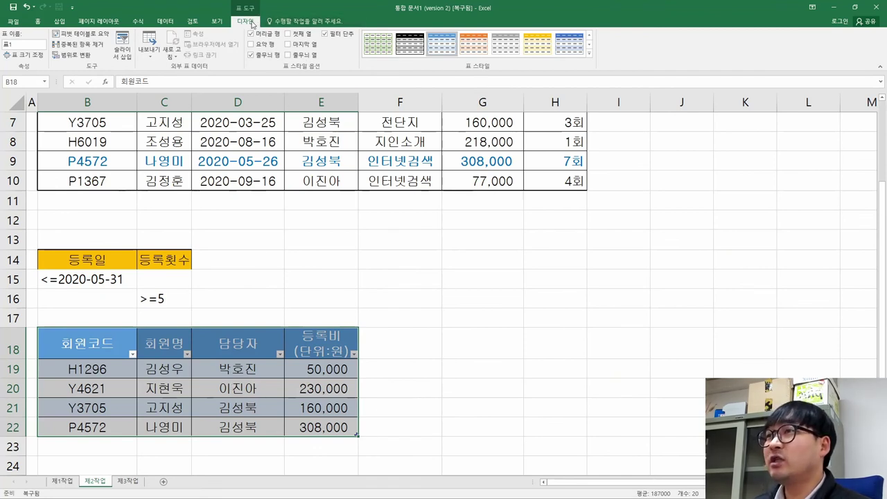
# Check the 머리글 행 and 줄무늬 행 style options of the B18:E22 table and review the formatted result on the 제2작업 sheet.
pyautogui.hotkey('ctrl', 'q')
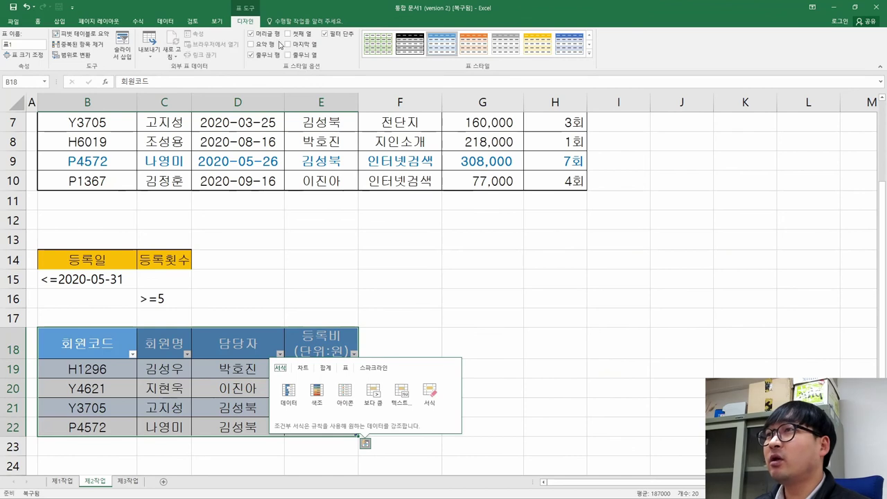
pyautogui.click(271, 58)
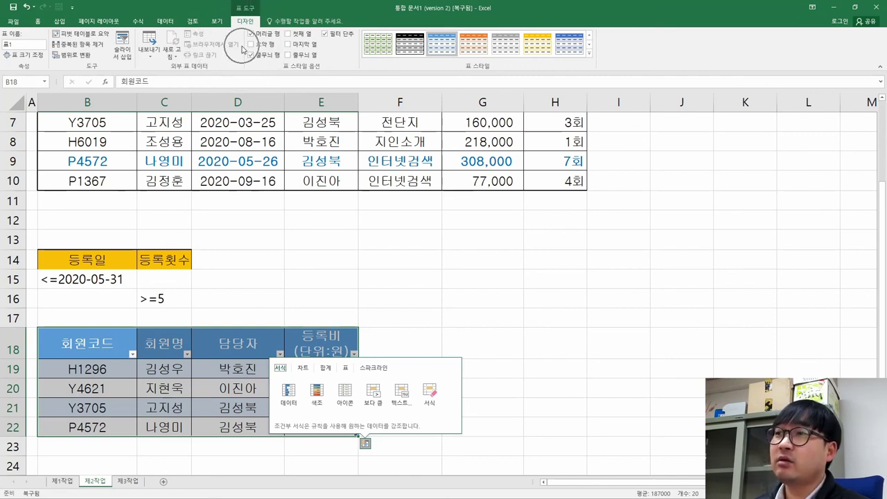
pyautogui.click(134, 349)
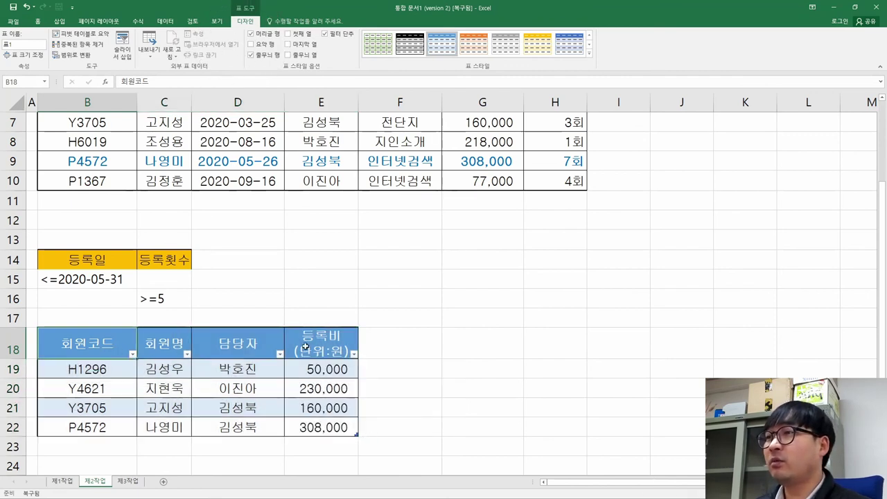
pyautogui.keyDown('ctrl'); pyautogui.scroll(-1, 379, 290); pyautogui.keyUp('ctrl')
pyautogui.press('Up')
pyautogui.hotkey('ctrl', 'Home')
# Switch to the exam PDF and strike through the completed 머리글 행, 줄무늬 행 requirement.
pyautogui.hotkey('alt', 'Tab')
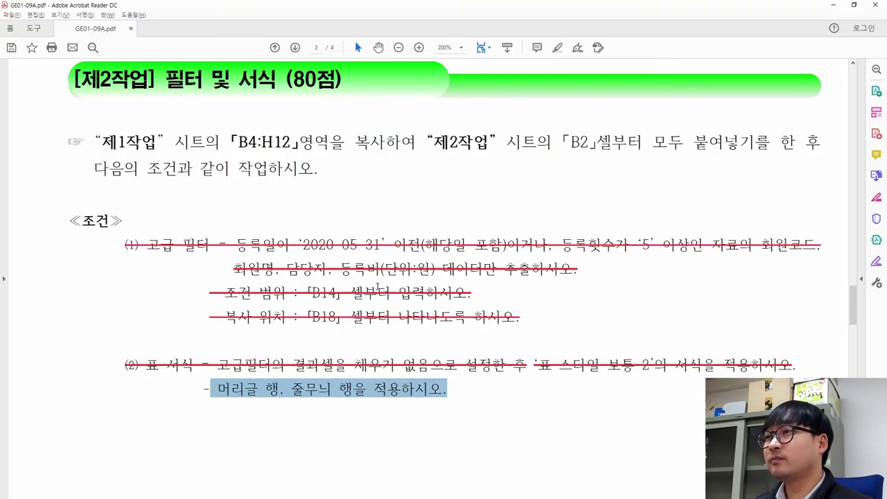
pyautogui.rightClick(392, 392)
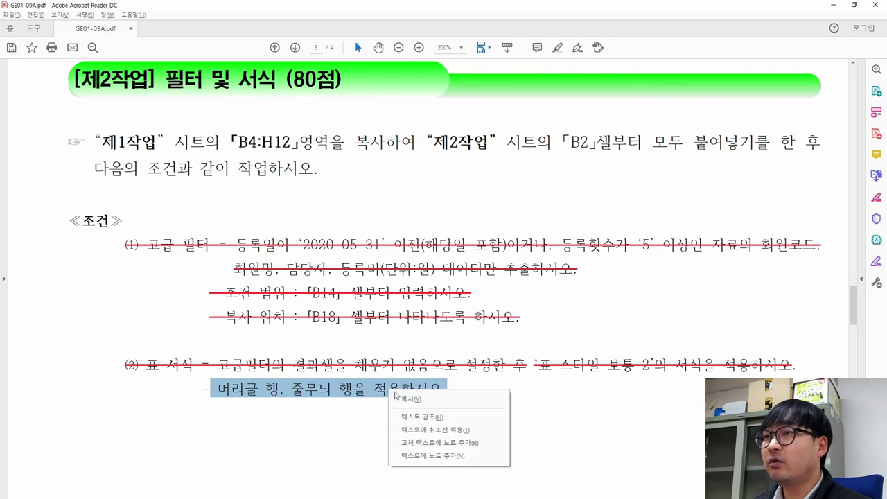
pyautogui.click(440, 429)
pyautogui.click(444, 390)
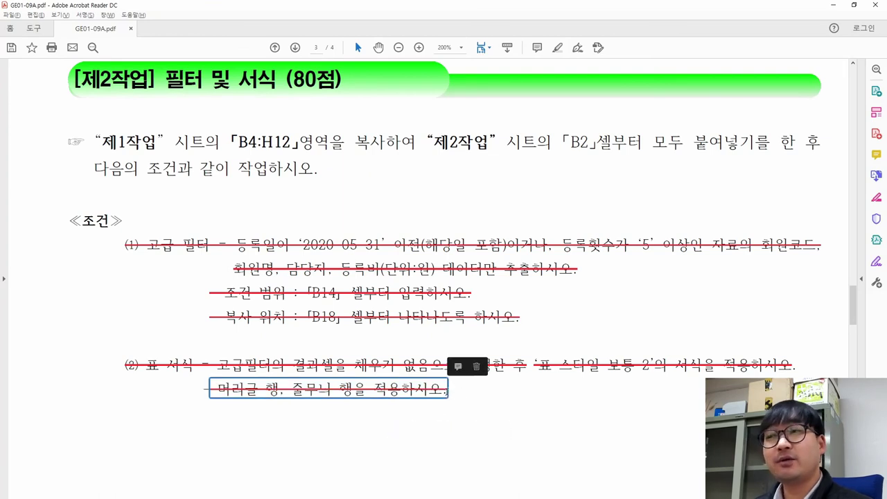